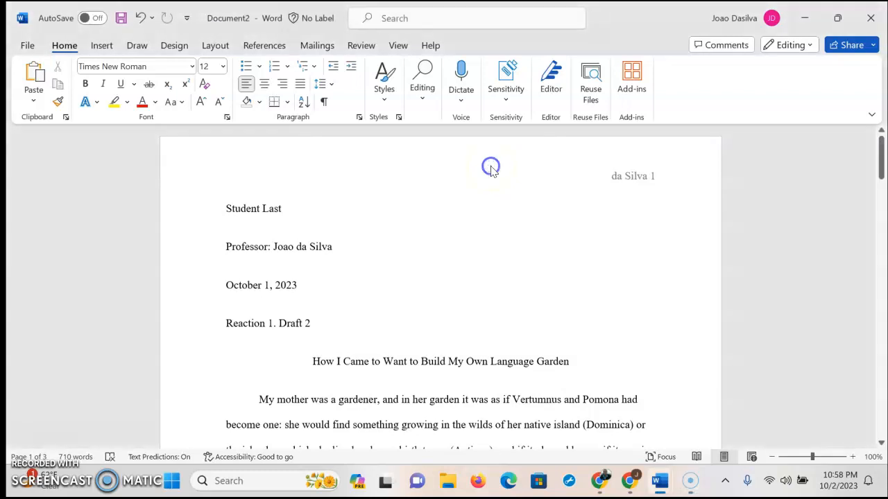
Review the page header, the heading lines and the centred title on the essay's first page.
triple_click(490, 170)
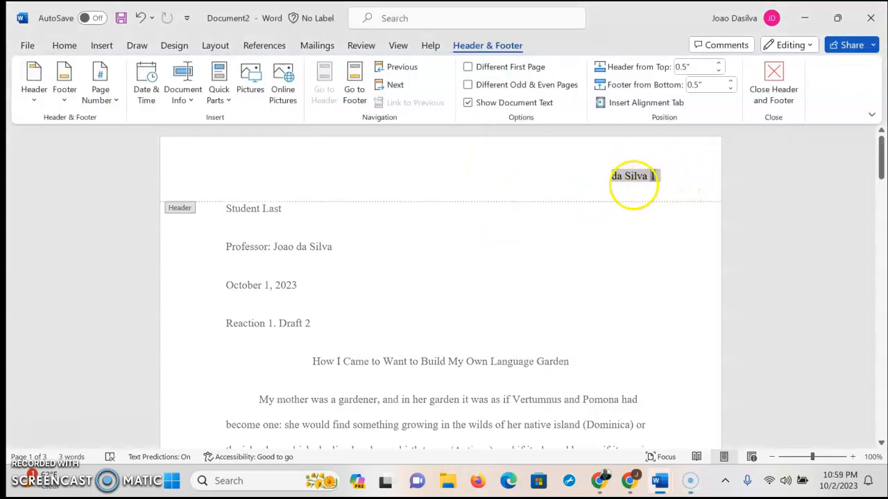
triple_click(490, 265)
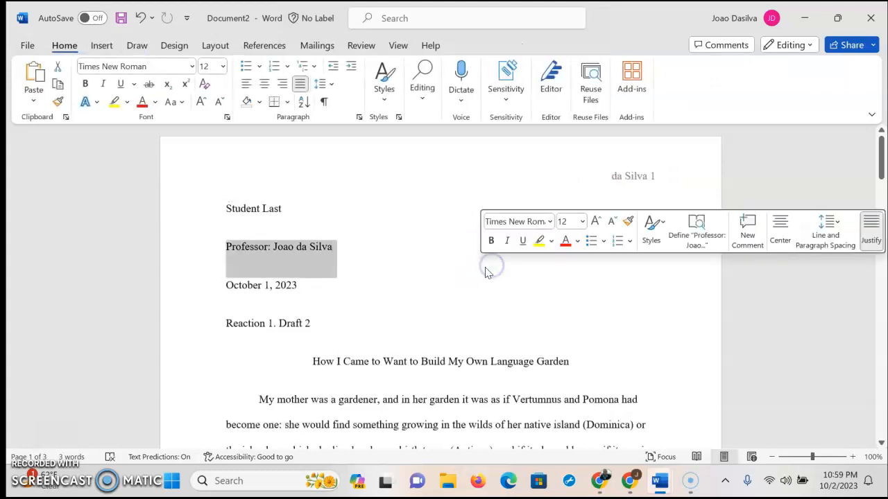
scroll(479, 284, "down", 2)
scroll(469, 296, "down", 4)
scroll(412, 297, "up", 6)
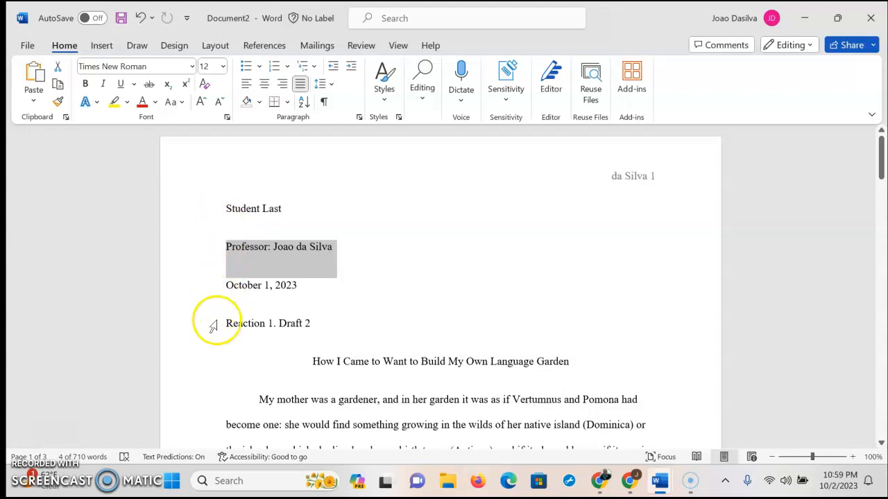
left_click(225, 371)
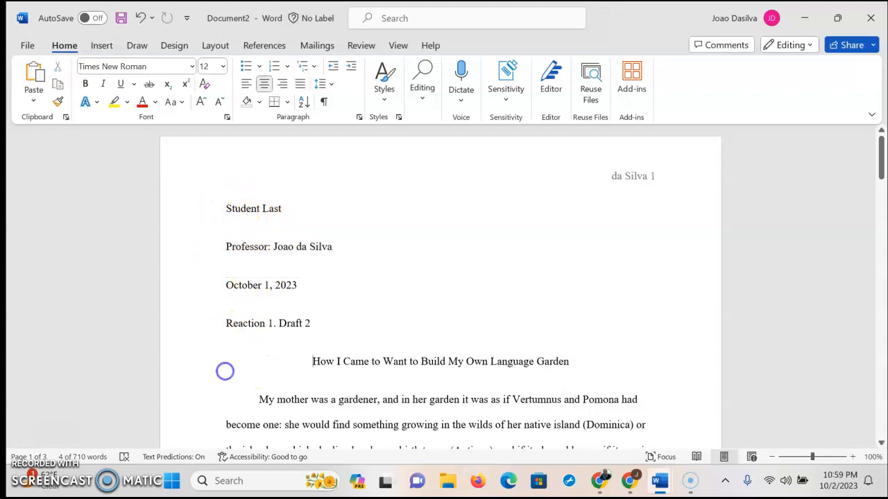
left_click_drag(314, 362, 608, 380)
left_click(408, 385)
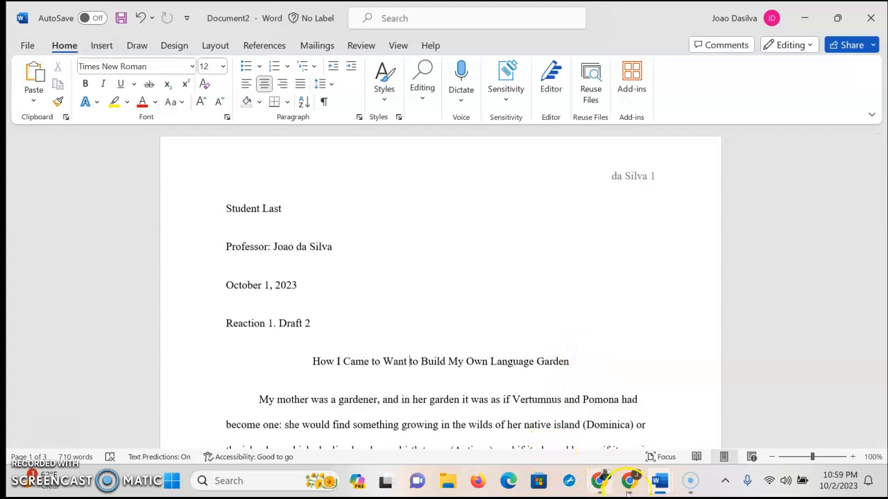
Switch to Chrome, open capitalizemytitle.com in the empty tab and find the MLA title field.
left_click(632, 482)
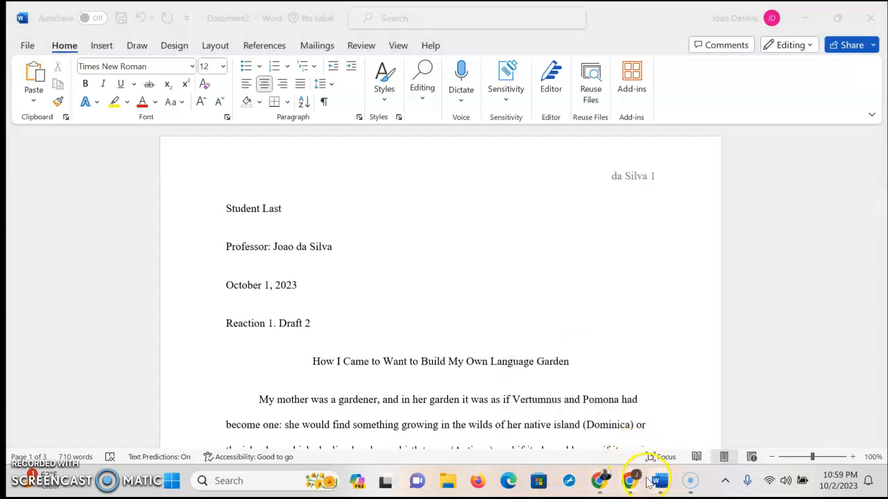
mouse_move(638, 485)
left_click(591, 443)
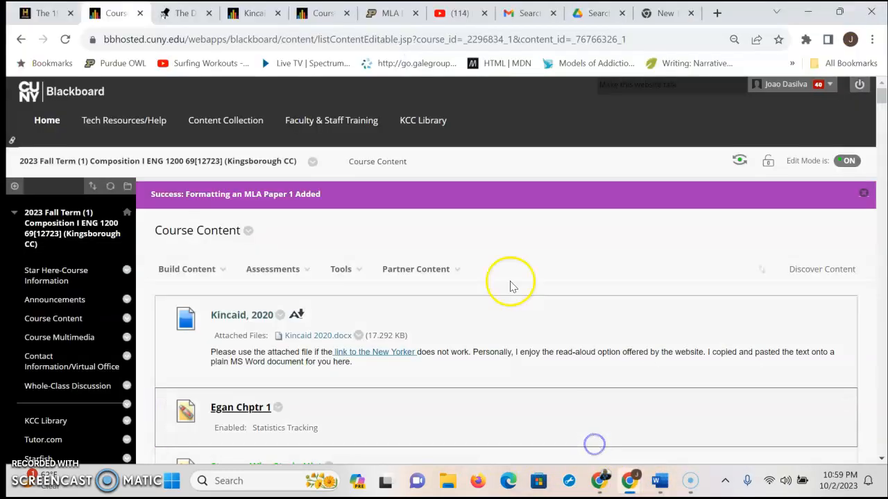
left_click(664, 15)
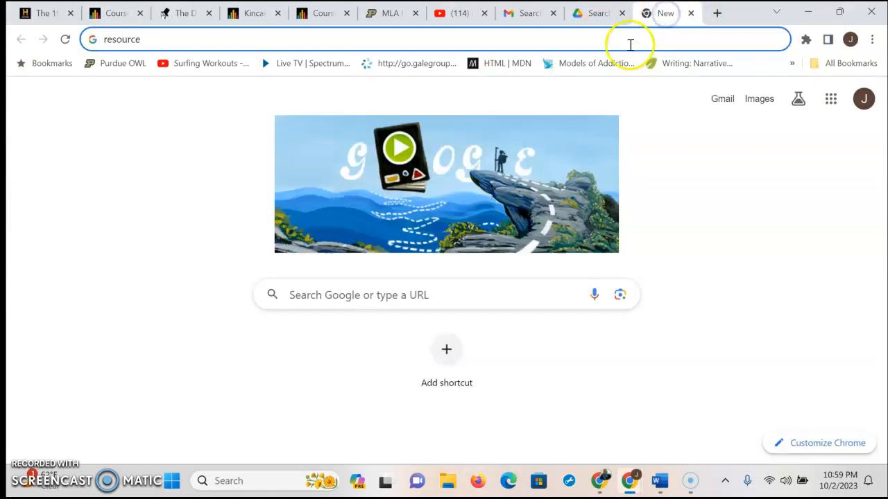
left_click(192, 37)
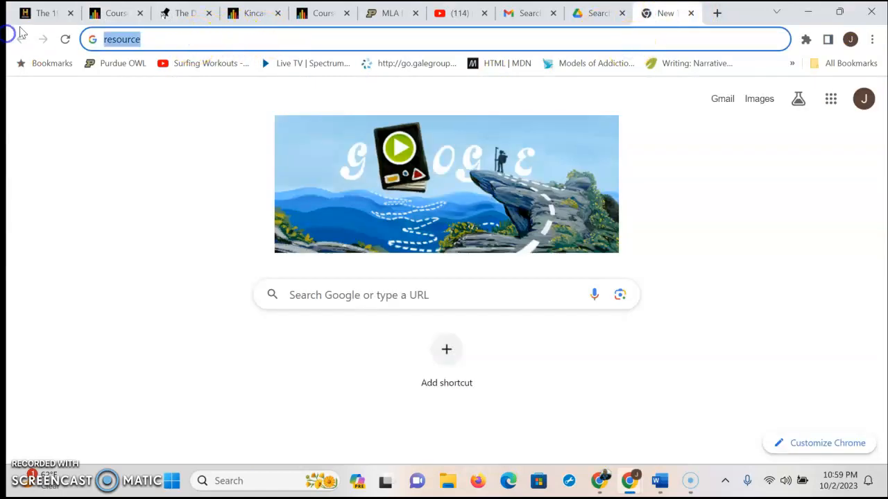
type("capita")
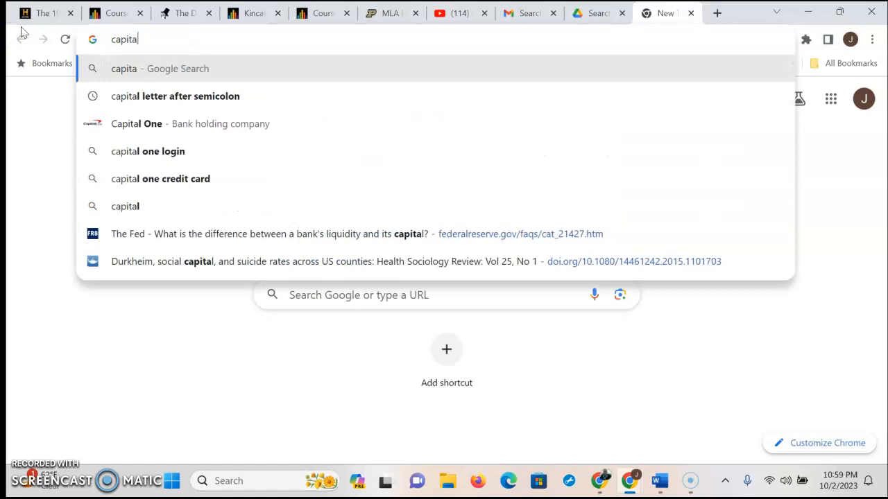
type("lizemyt")
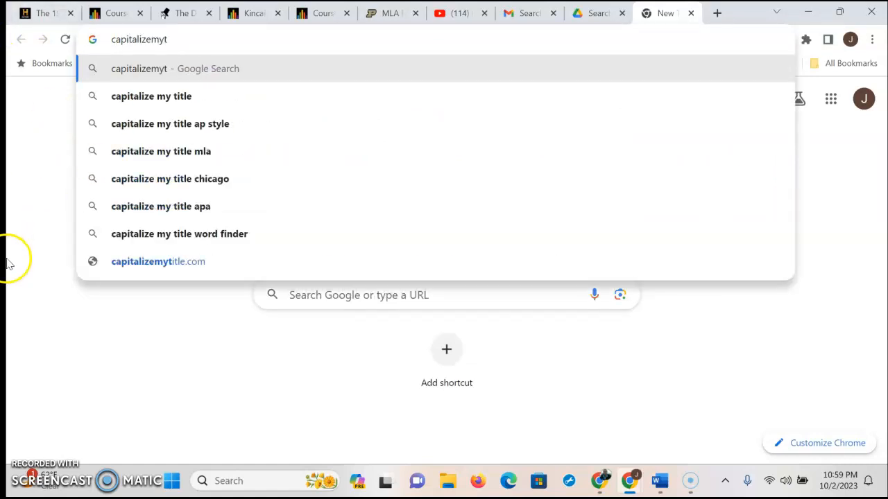
left_click(205, 264)
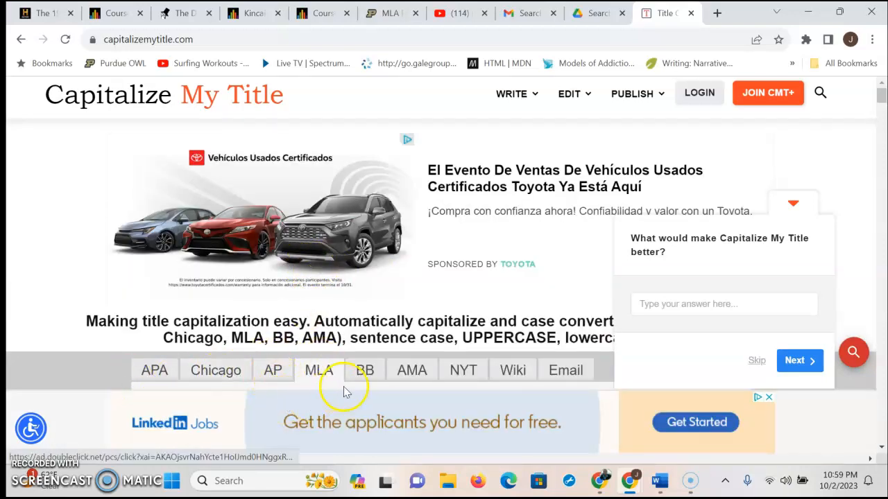
scroll(507, 251, "down", 1)
scroll(506, 257, "down", 1)
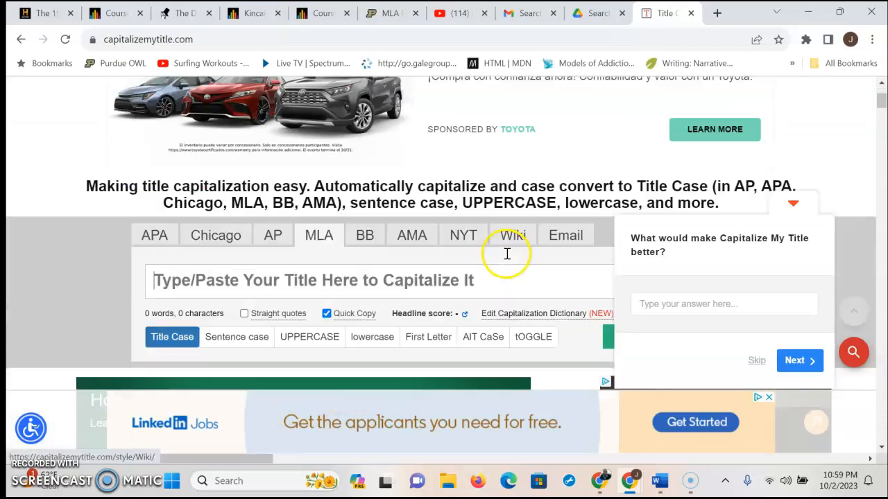
scroll(627, 166, "up", 1)
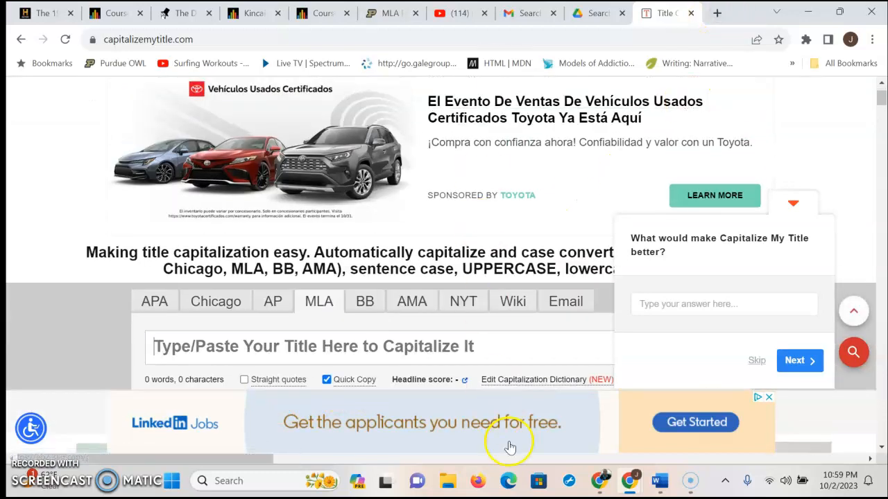
Switch back to Document2 in Word and copy the title "How I Came to Want to Build My Own Language Garden".
mouse_move(658, 480)
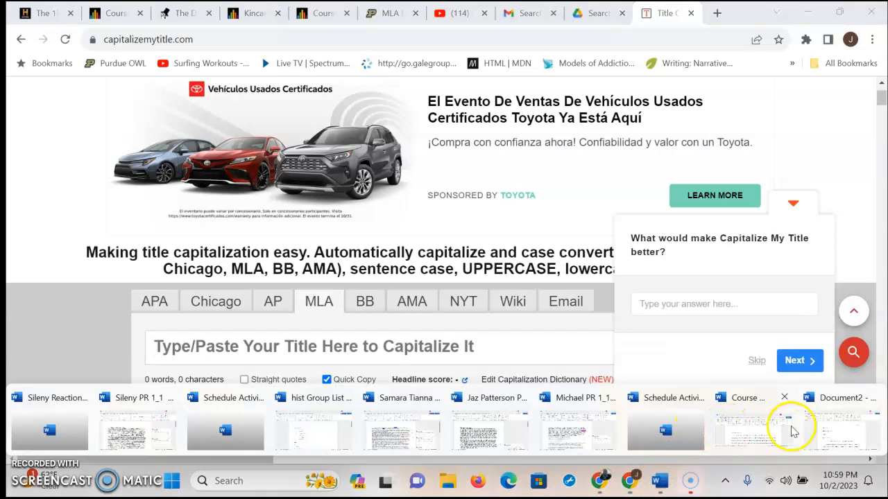
left_click(841, 427)
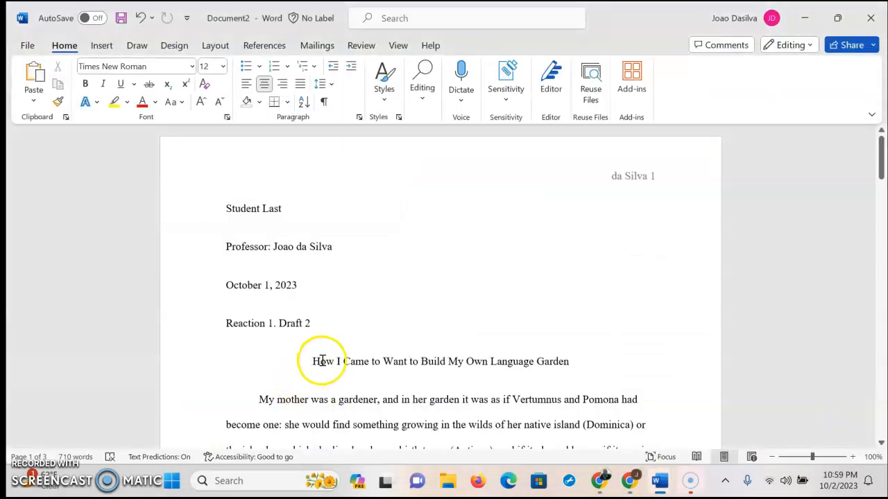
left_click_drag(312, 362, 558, 368)
key("ctrl+c")
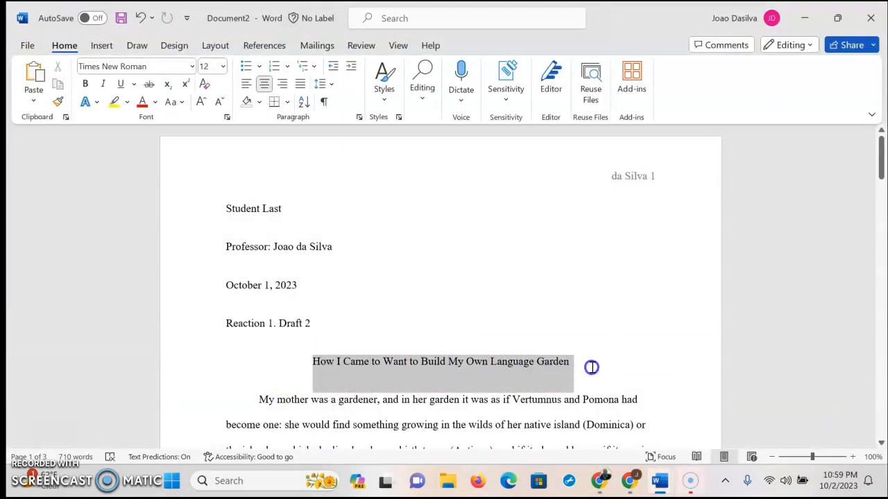
right_click(549, 368)
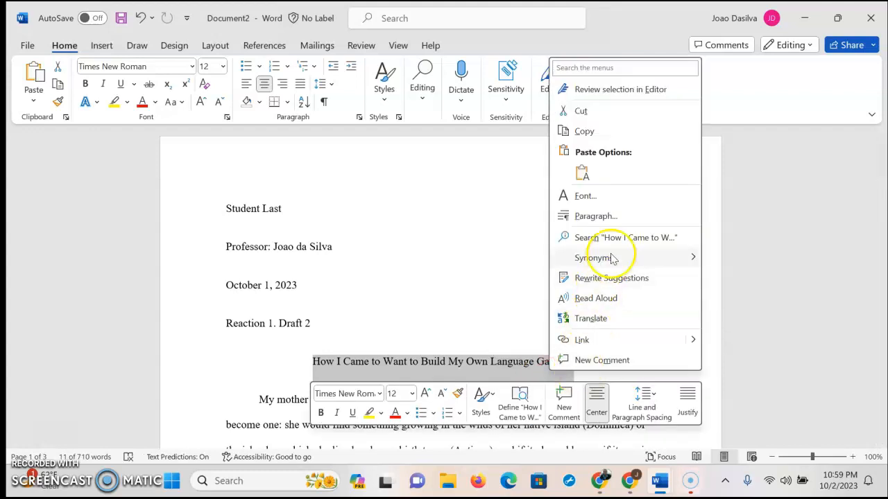
left_click(603, 131)
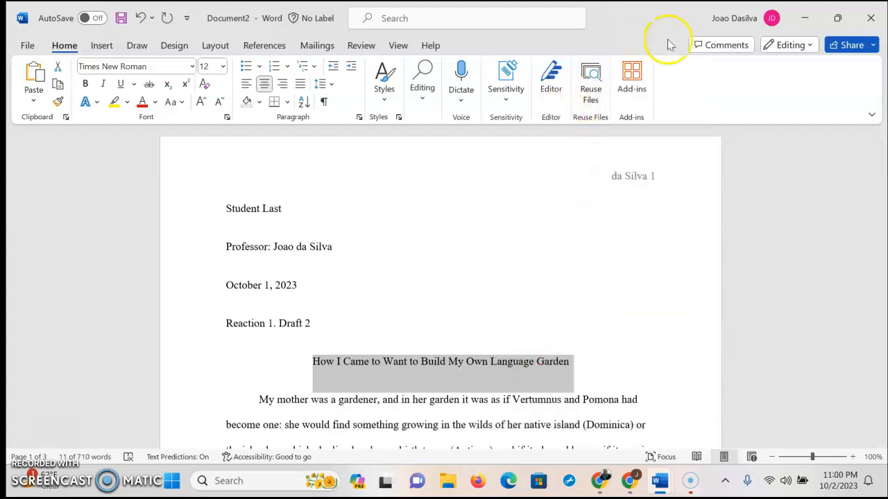
Return to the Capitalize My Title page and paste the copied essay title into the title field.
left_click(809, 7)
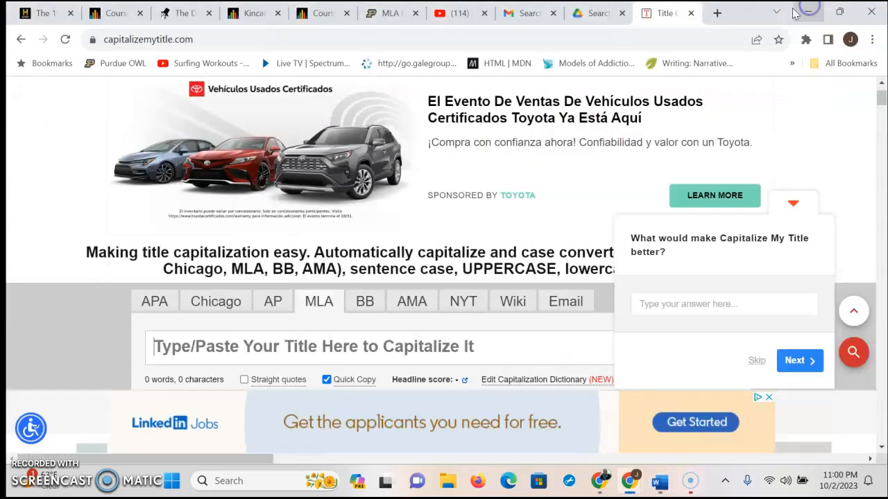
right_click(169, 352)
left_click(218, 251)
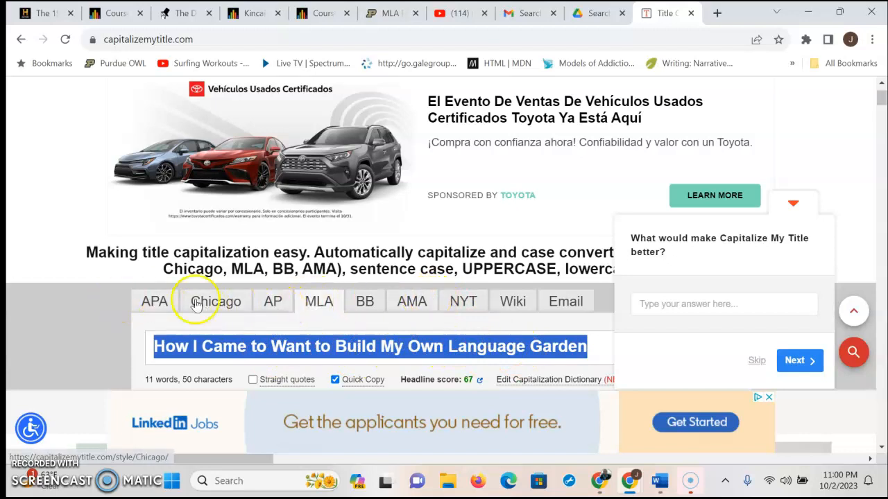
Convert the pasted title to APA and then to MLA capitalization, and select the converted title.
left_click(156, 302)
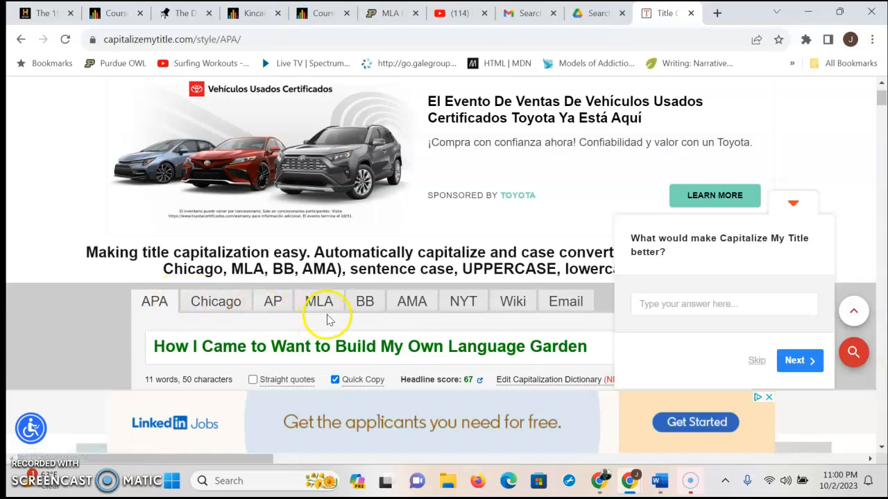
scroll(330, 316, "down", 2)
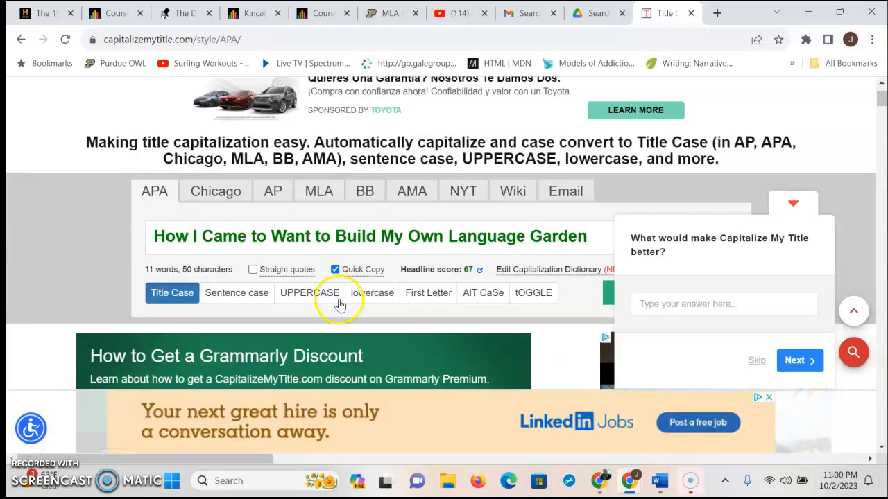
left_click(321, 194)
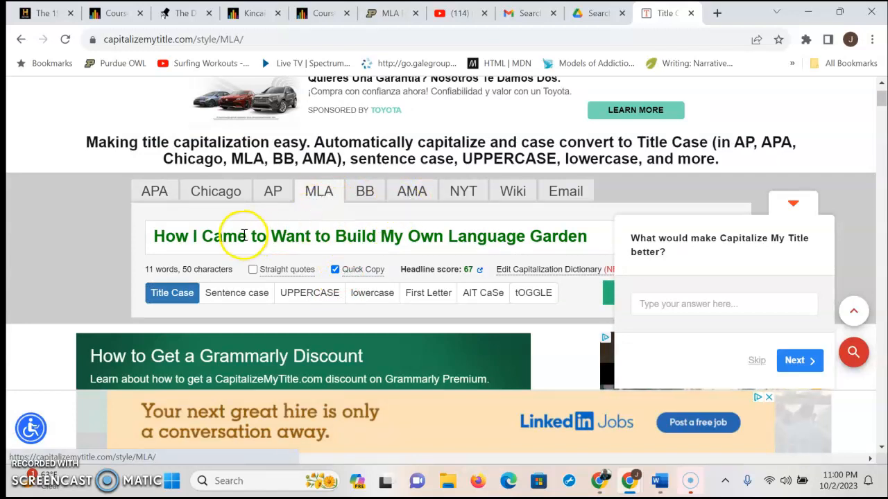
left_click_drag(604, 236, 142, 222)
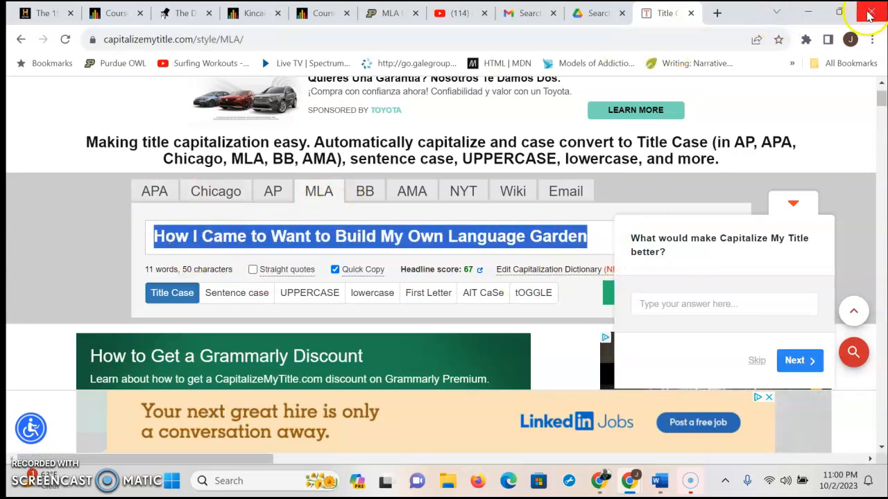
Leave the title converter and switch back to Document2 in Word.
left_click(810, 12)
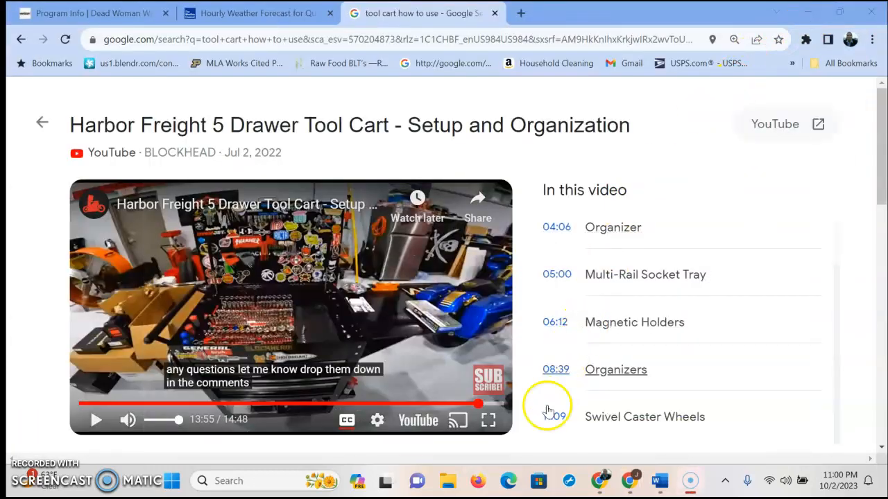
mouse_move(662, 488)
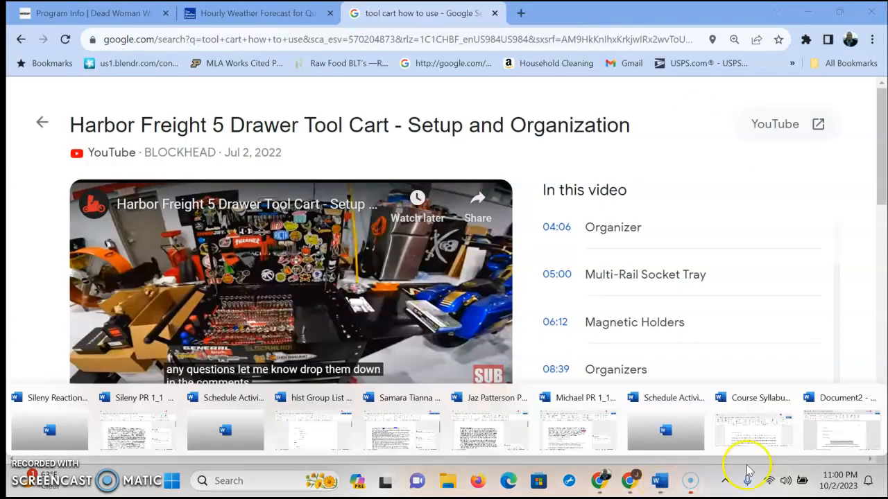
left_click(818, 428)
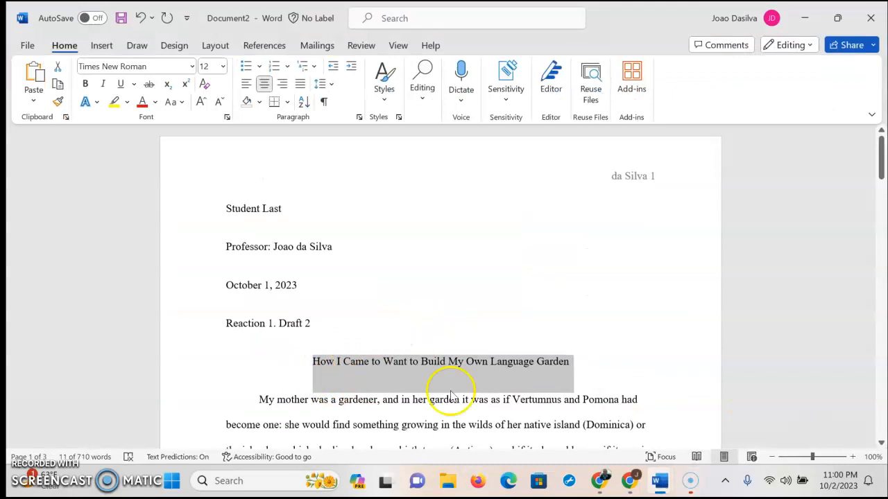
Remove the centring from the Works Cited heading on the last page and align it left.
scroll(370, 354, "down", 5)
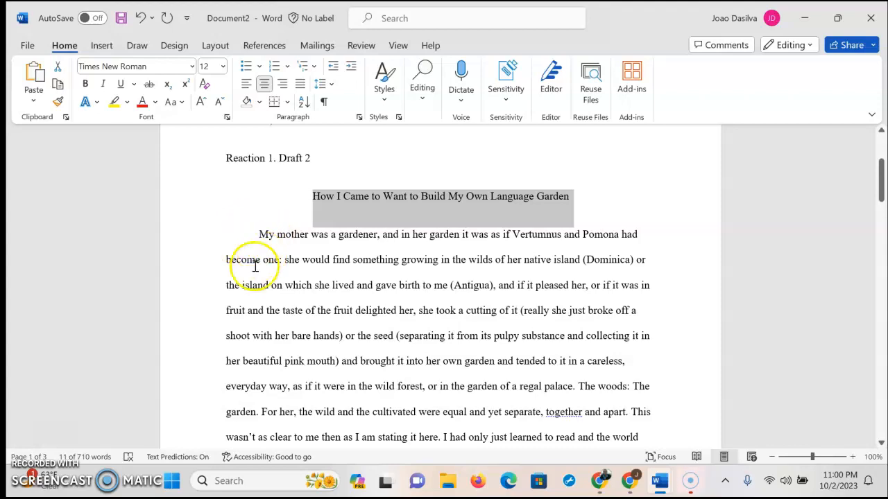
scroll(250, 250, "down", 15)
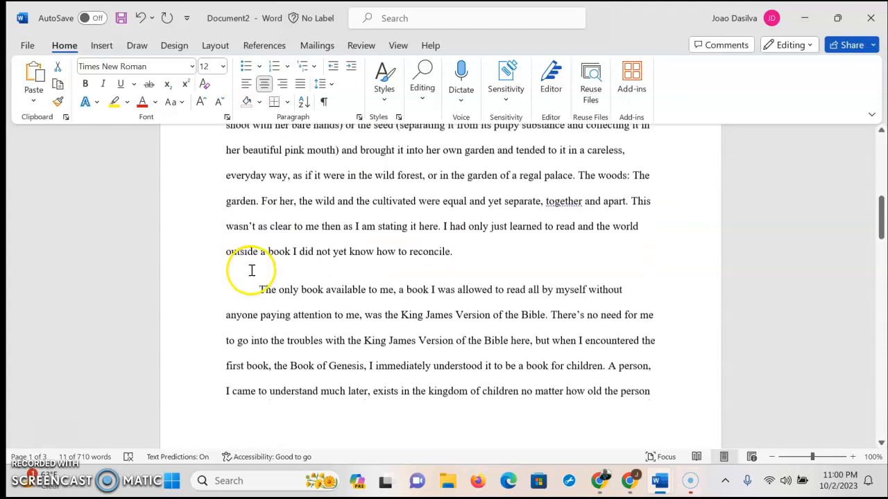
scroll(253, 279, "down", 10)
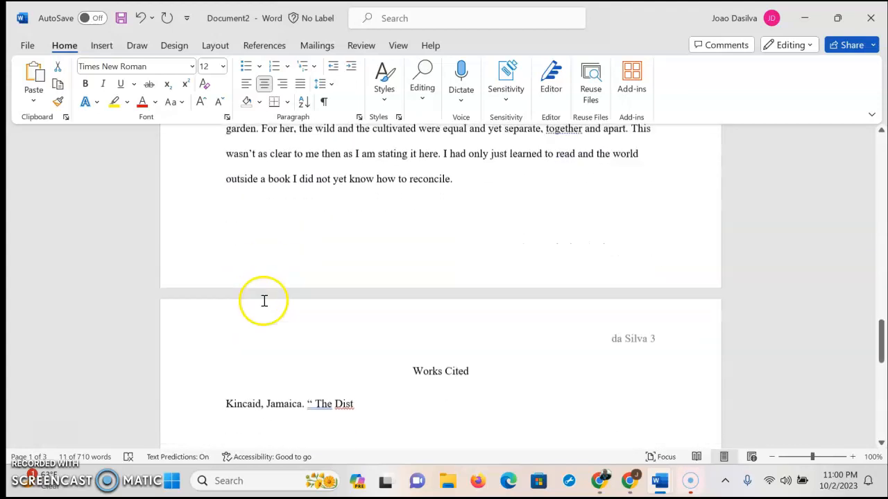
scroll(340, 302, "up", 3)
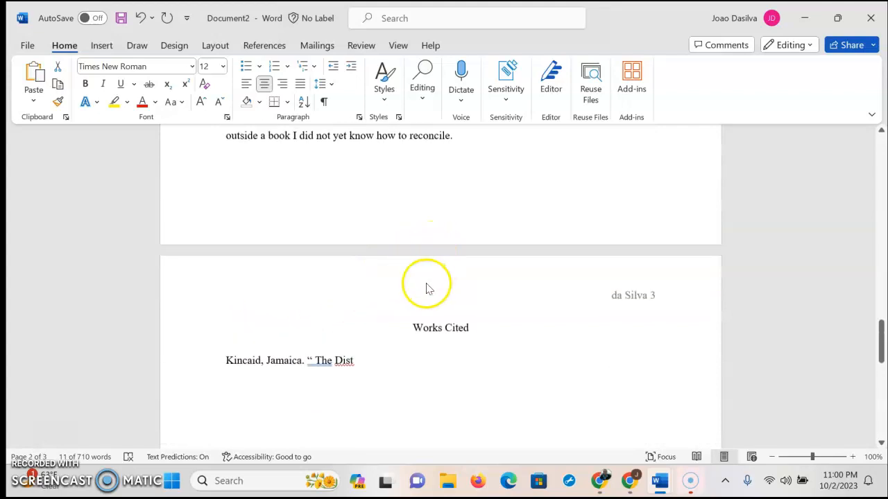
scroll(419, 274, "down", 1)
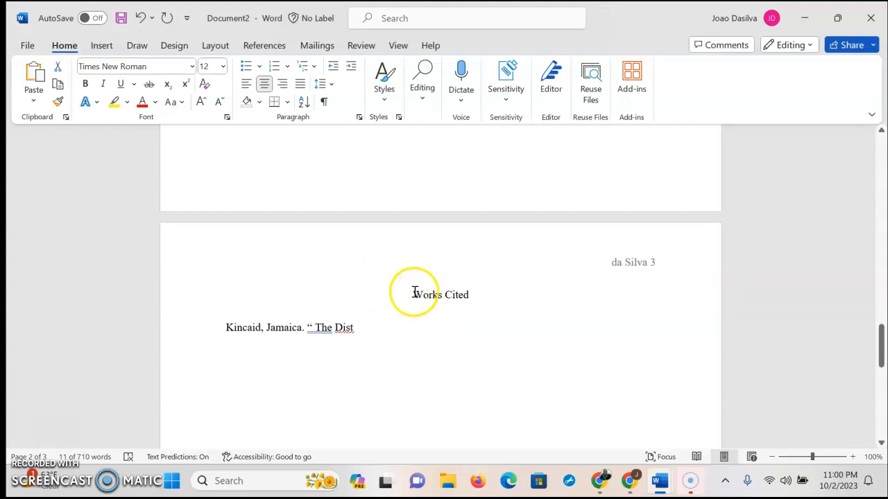
left_click_drag(411, 294, 478, 283)
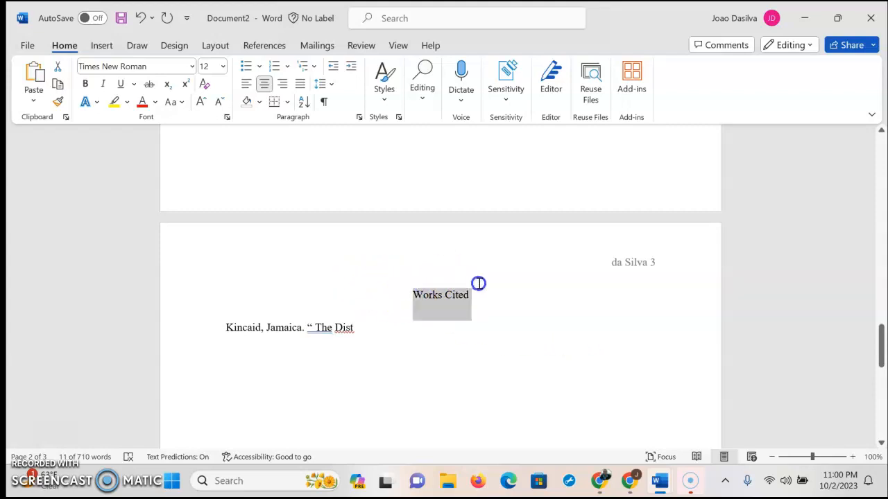
left_click(264, 83)
left_click(247, 84)
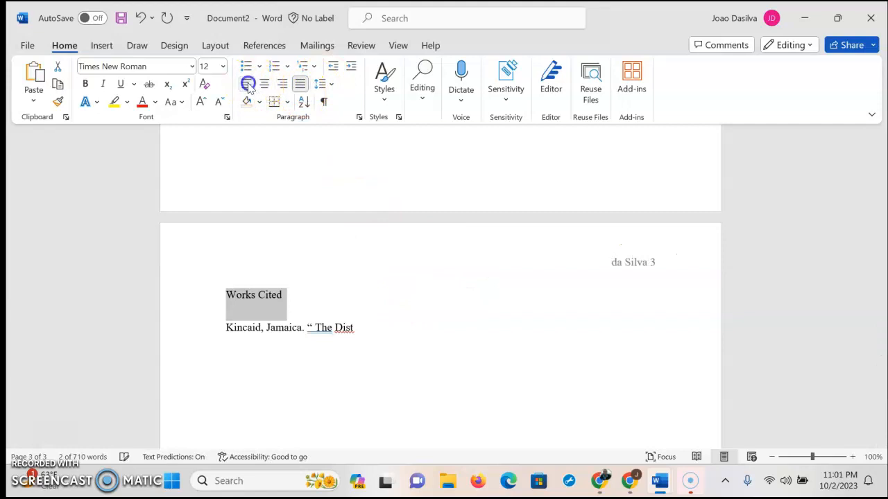
Centre the Works Cited heading on the last page and deselect it.
left_click(264, 83)
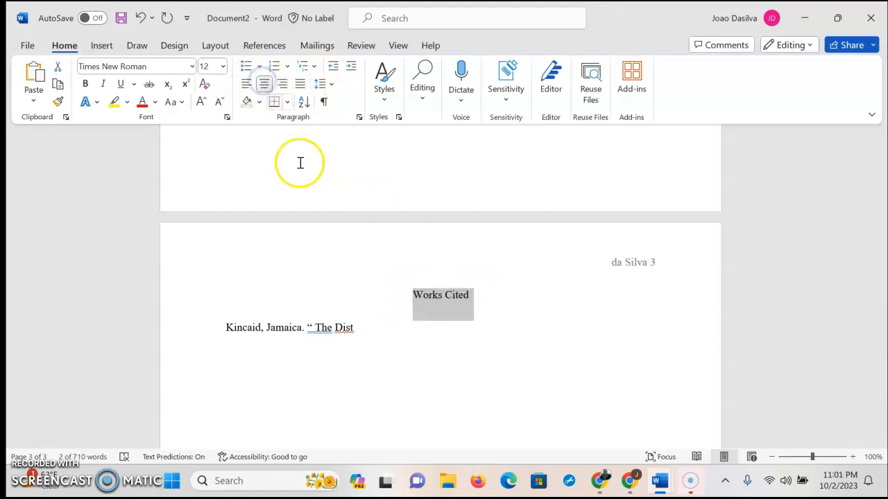
left_click(460, 335)
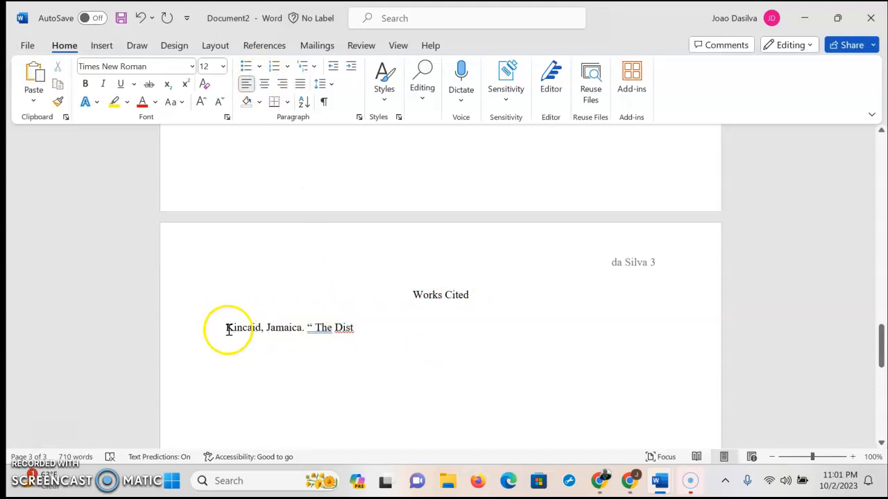
Complete the citation's article title as "The Disturbances of the Garden" and add The New Yorker in italics, ending with a non-italic period.
scroll(293, 339, "up", 10)
scroll(295, 344, "up", 2)
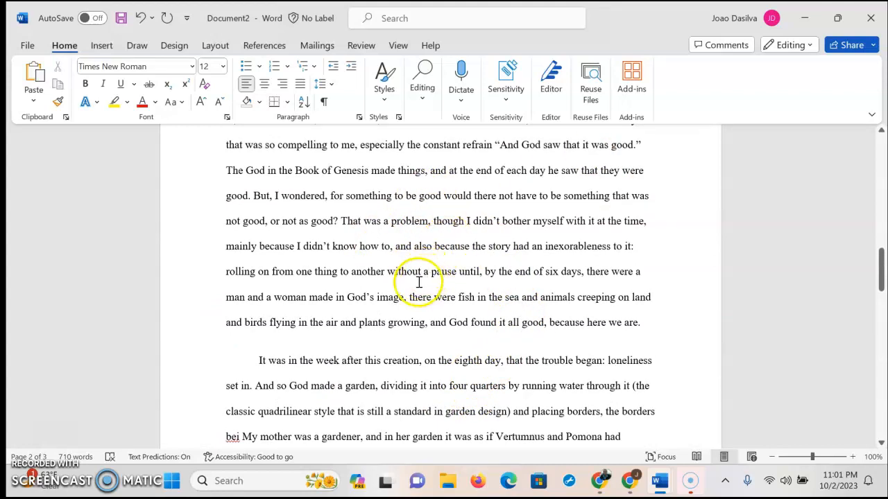
scroll(366, 317, "down", 9)
scroll(348, 381, "down", 4)
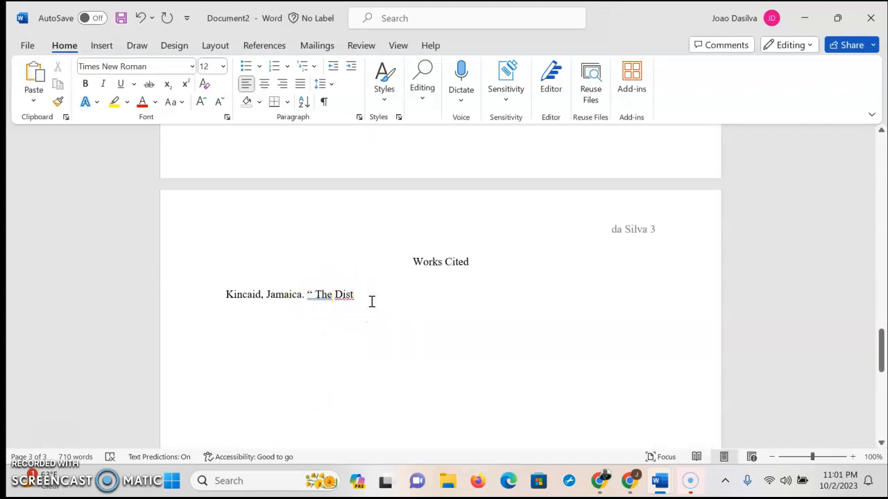
type("ur")
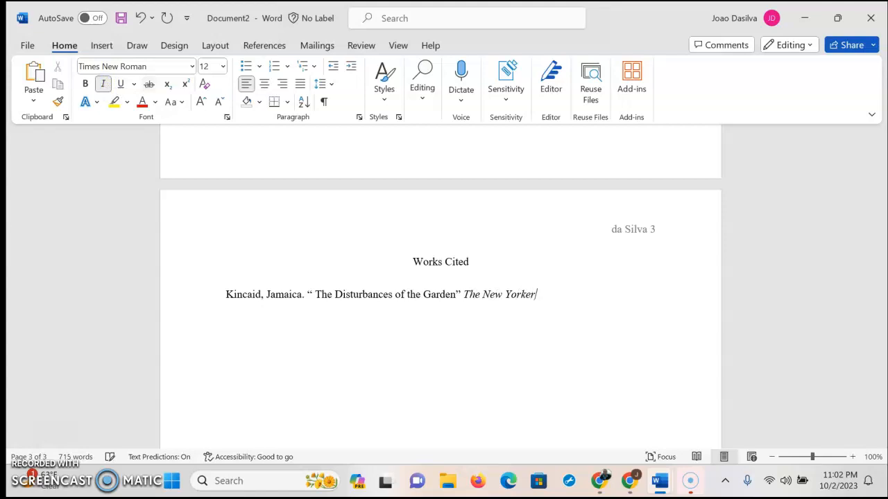
left_click(103, 84)
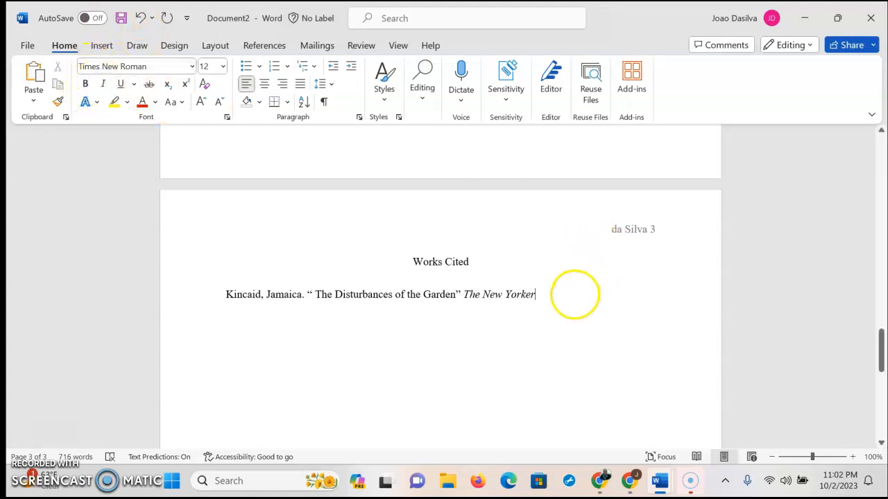
type(".")
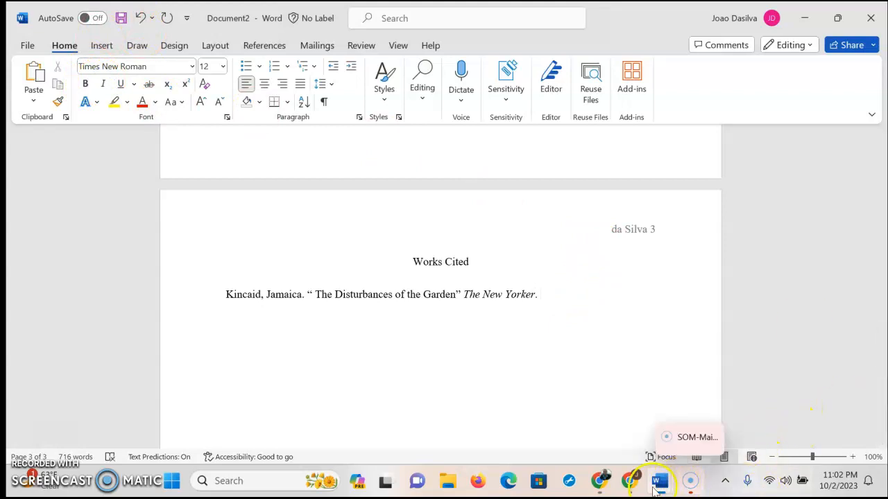
Look up the publication date on the New Yorker article page in Chrome and add "31 August, 2020." to the citation in Word.
mouse_move(631, 482)
left_click(586, 399)
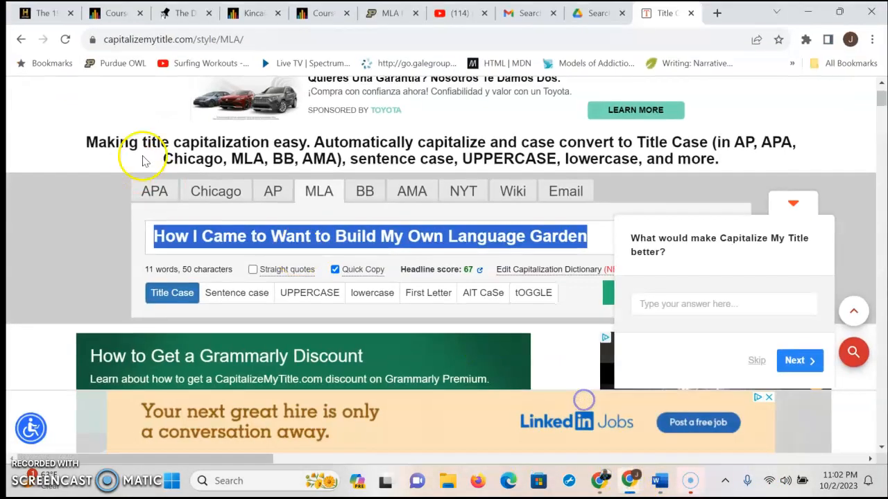
left_click(187, 8)
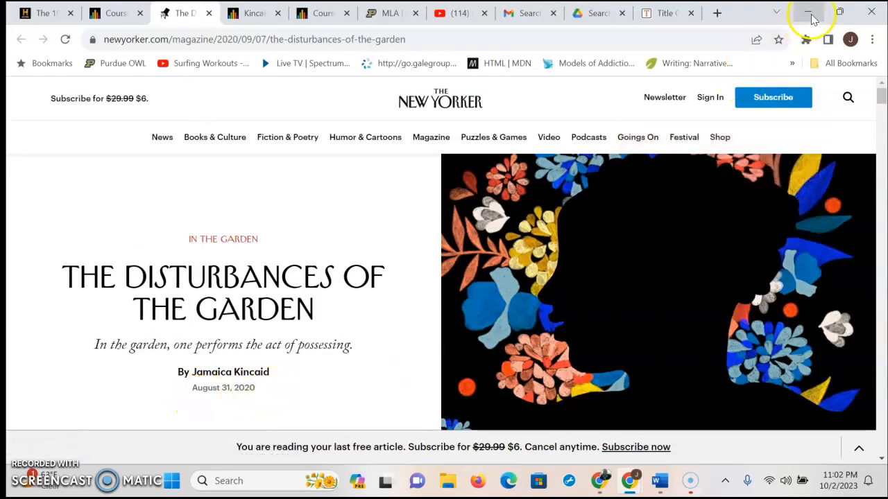
left_click(809, 13)
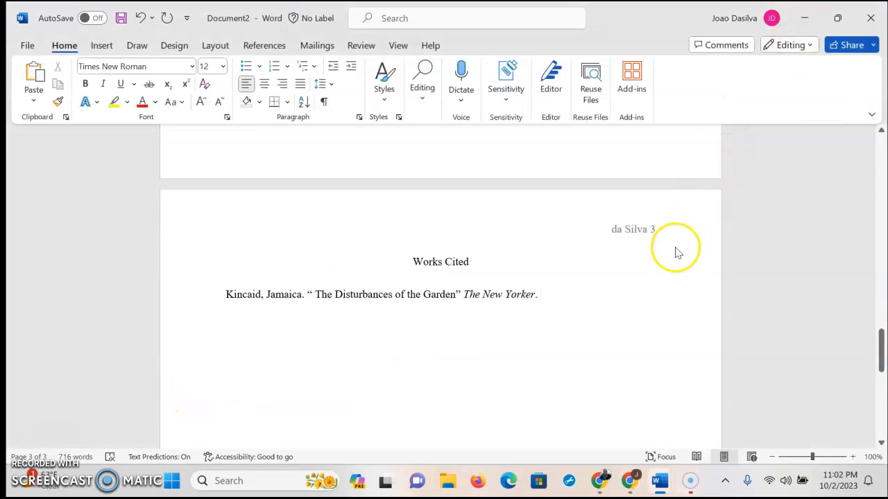
type("31")
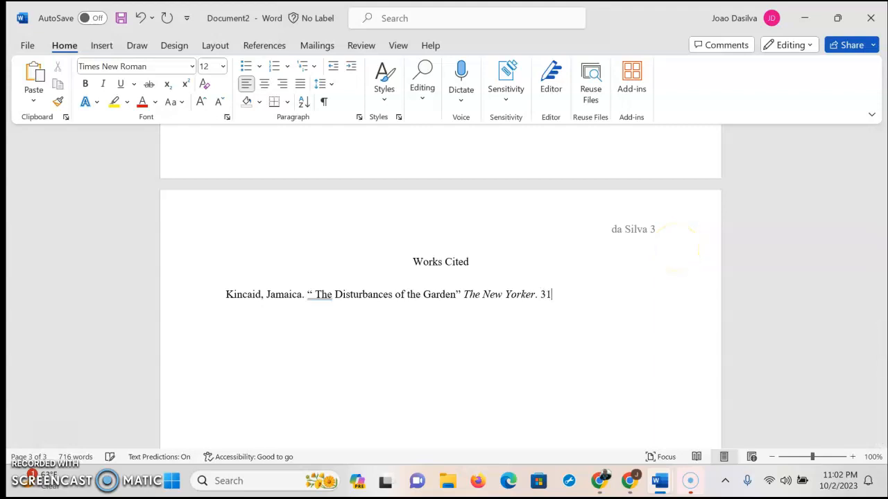
type(" August, 2020.")
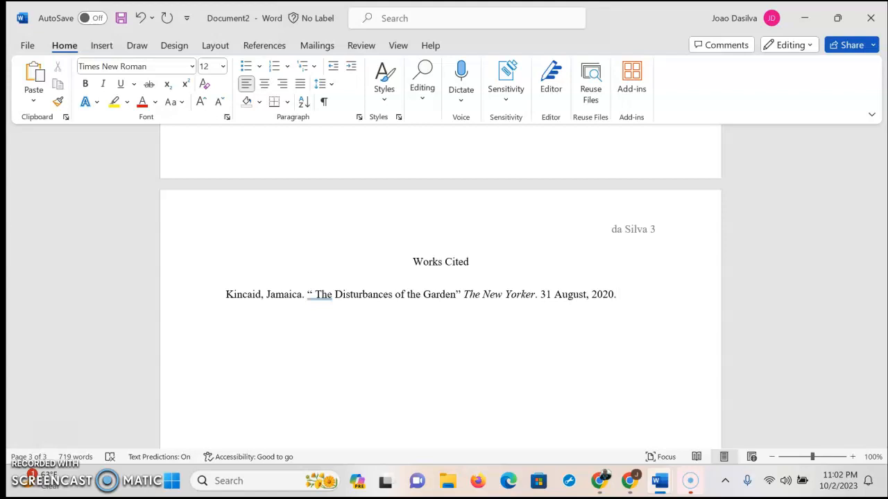
Switch to the New Yorker article in Chrome and copy its web address.
left_click(629, 481)
left_click(610, 390)
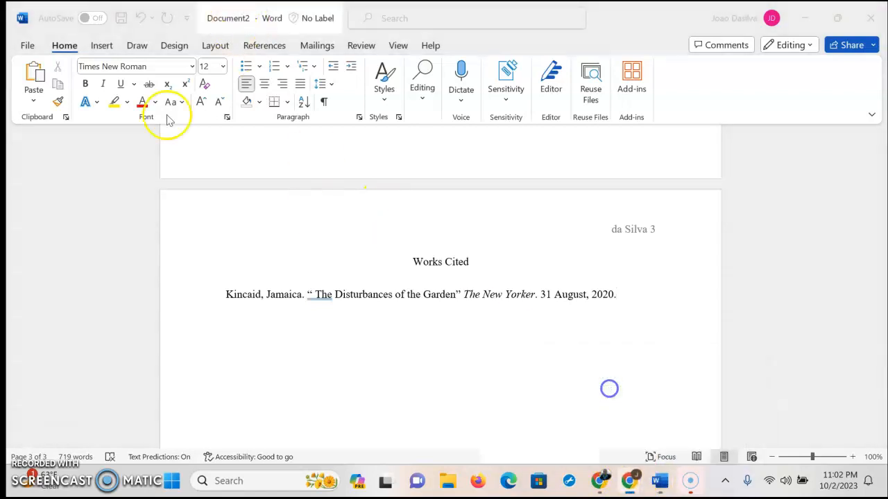
left_click(113, 37)
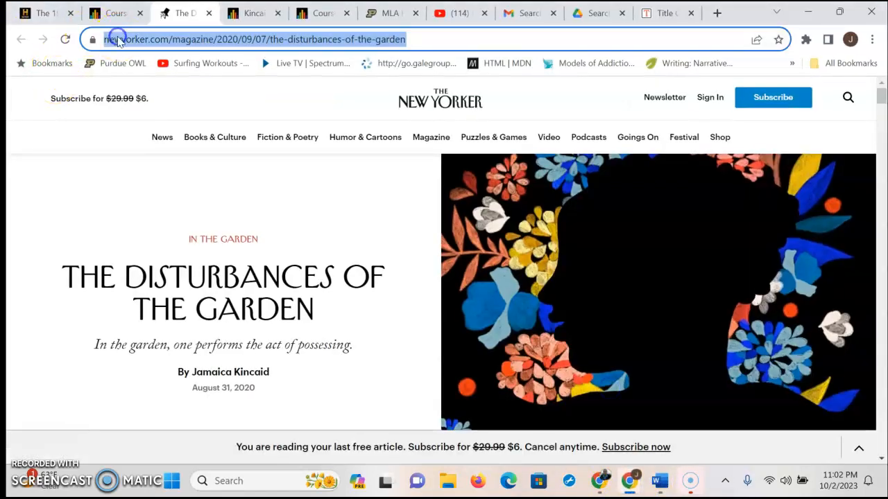
right_click(180, 43)
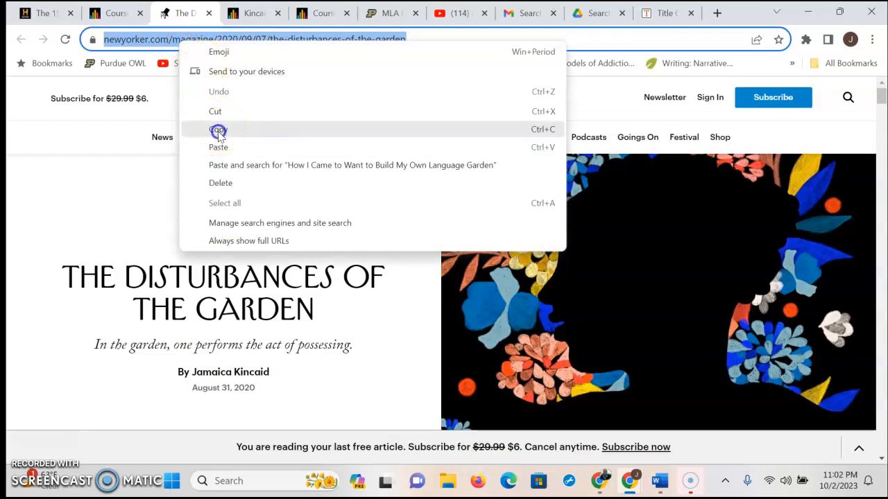
left_click(218, 132)
Return to Document2 in Word and paste the copied article URL on a new line below the citation.
left_click(662, 483)
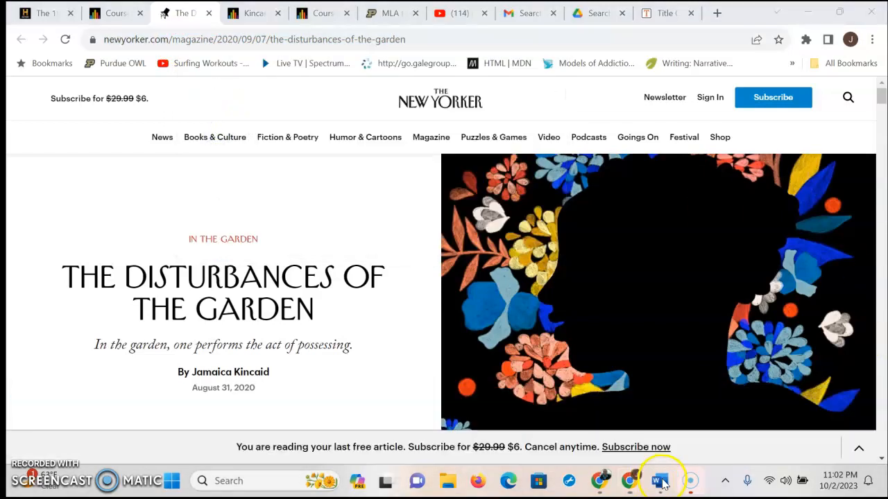
mouse_move(666, 483)
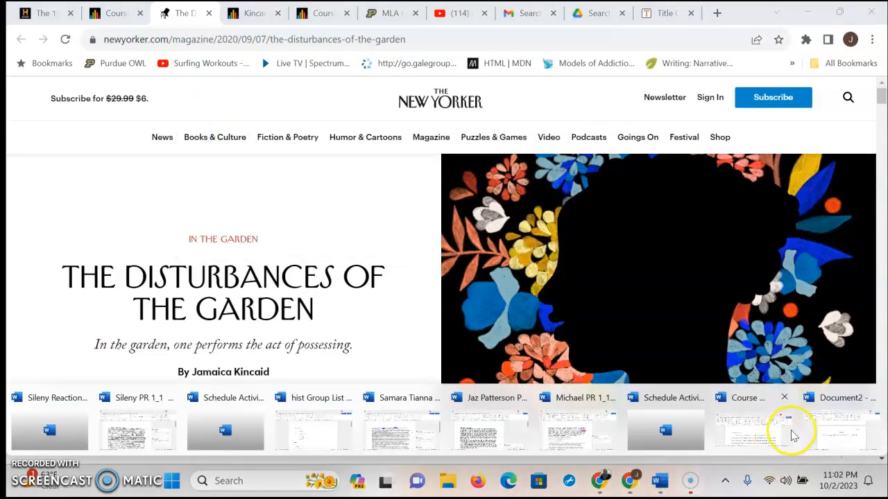
left_click(852, 424)
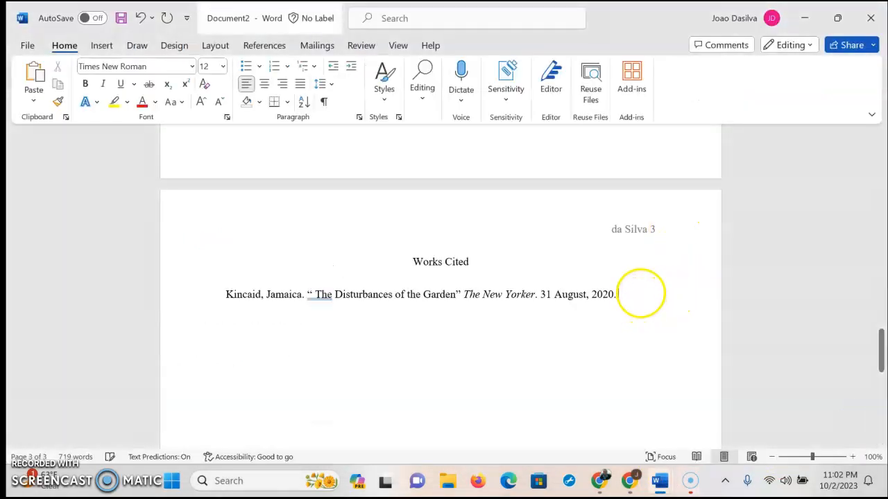
key("Return")
key("ctrl+v")
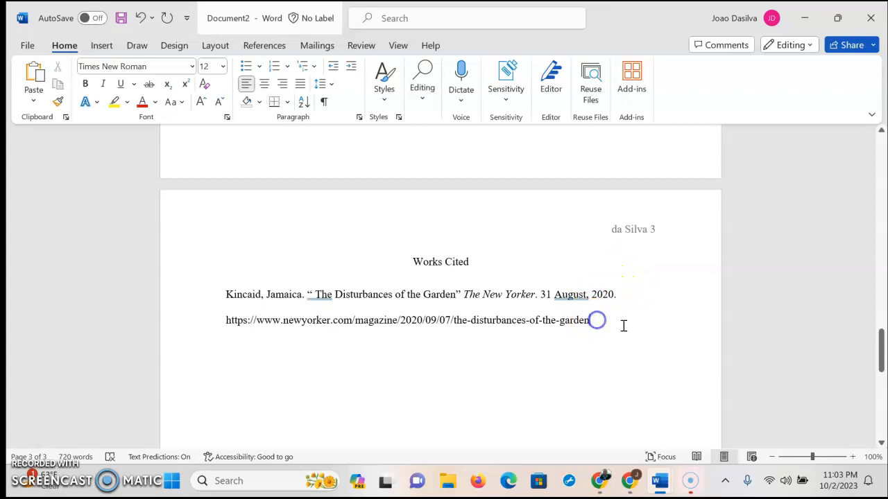
End the URL with a period and add the access note "Accessed on Oct 1, 2023." after it.
type(".")
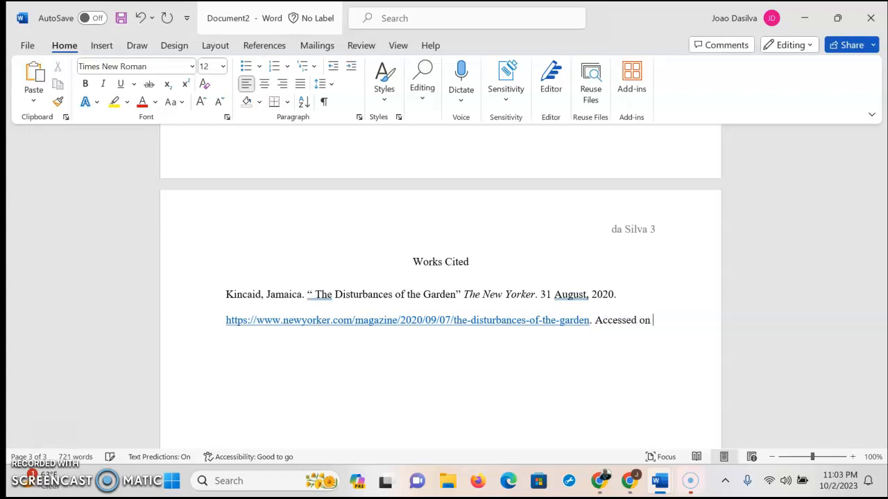
type("Accessed on Oct 1, 2023")
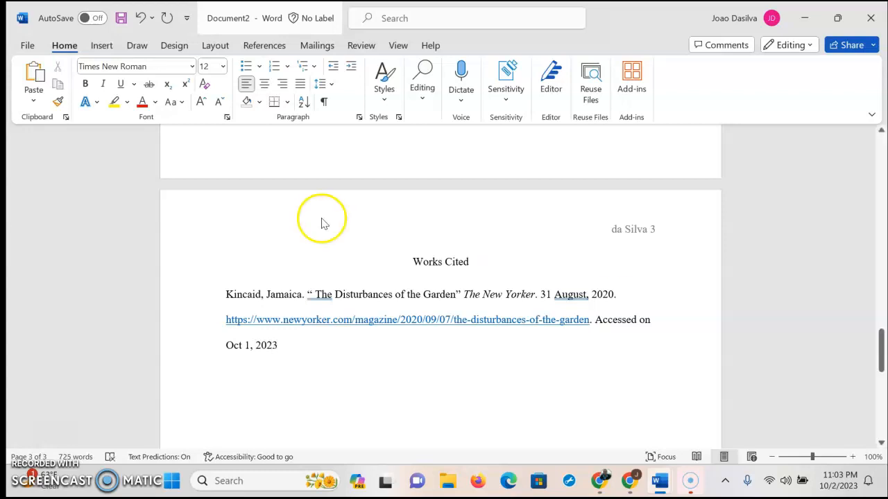
type(".")
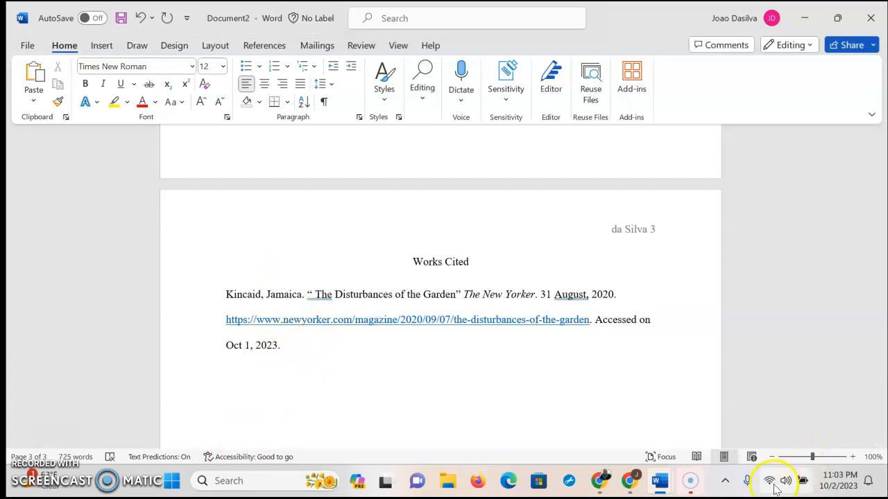
Switch to the Purdue OWL MLA guide in Chrome and open its page on Works Cited electronic sources (web publications).
mouse_move(703, 493)
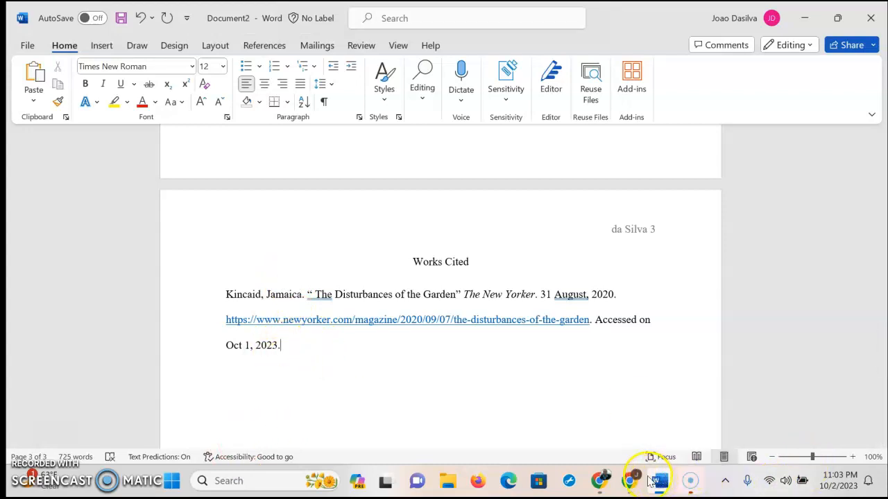
mouse_move(629, 479)
left_click(610, 430)
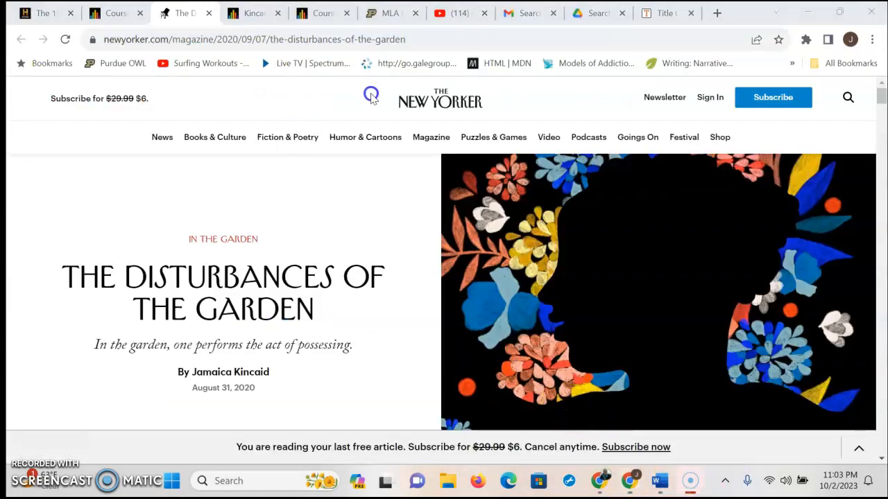
left_click(390, 13)
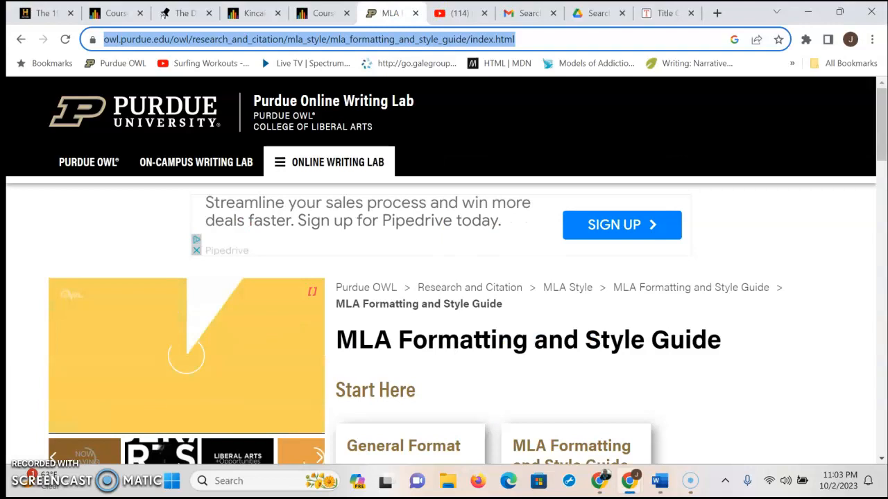
scroll(479, 305, "down", 2)
scroll(482, 313, "down", 6)
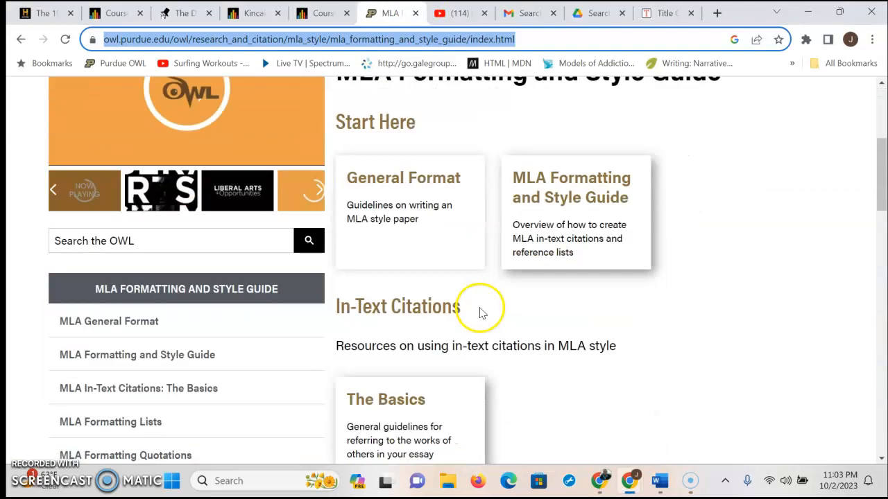
scroll(165, 210, "down", 1)
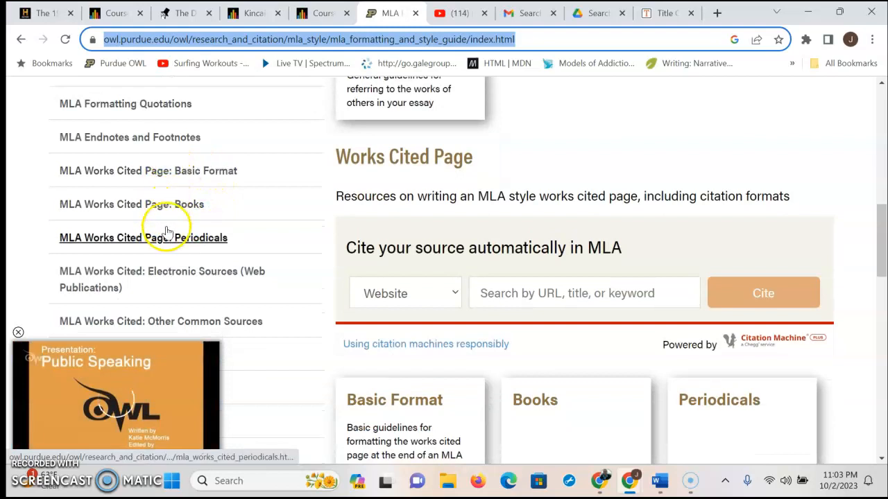
scroll(176, 243, "down", 1)
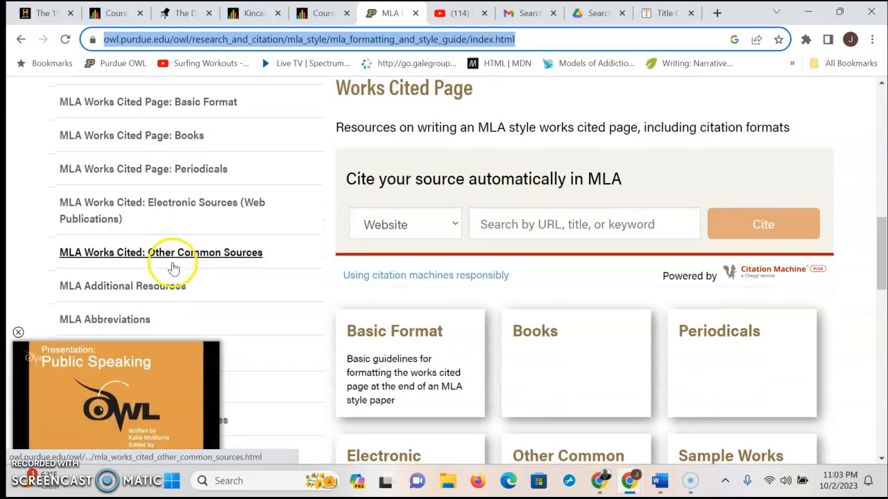
left_click(186, 201)
Find the example for an article in a web magazine and highlight its magazine title, date, URL and access date.
scroll(773, 247, "down", 7)
scroll(602, 272, "down", 10)
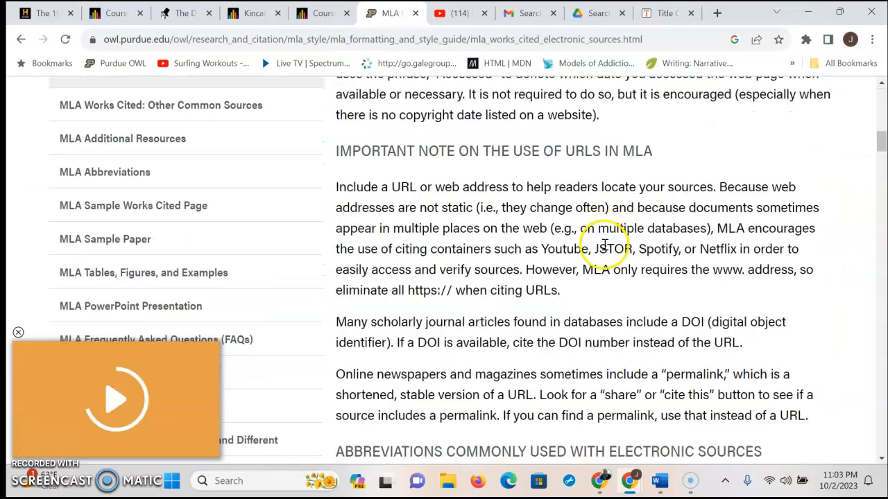
scroll(595, 240, "down", 7)
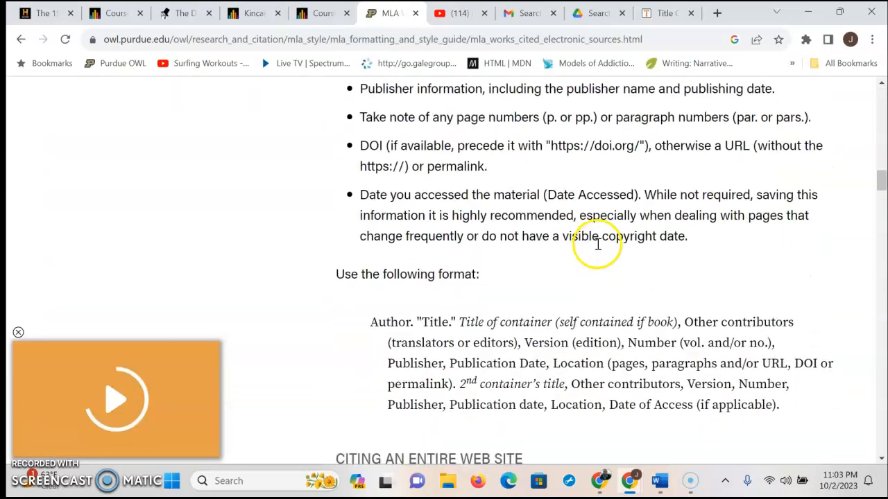
scroll(596, 259, "down", 11)
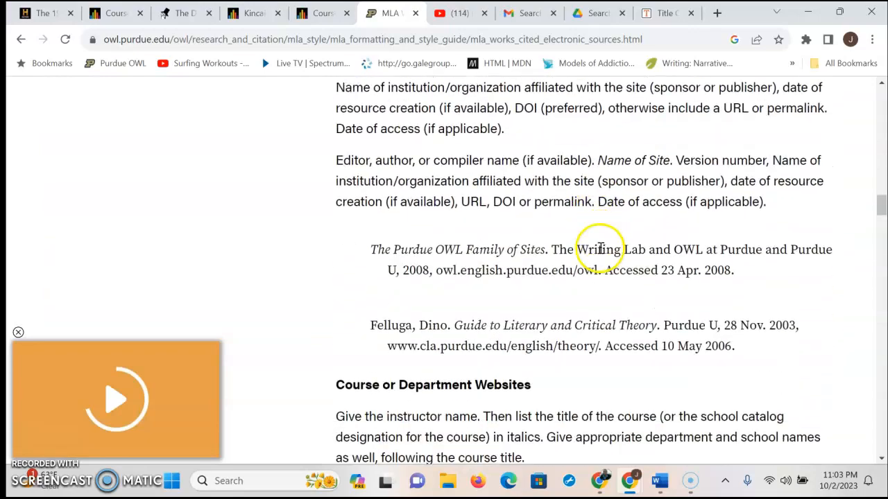
scroll(593, 262, "down", 6)
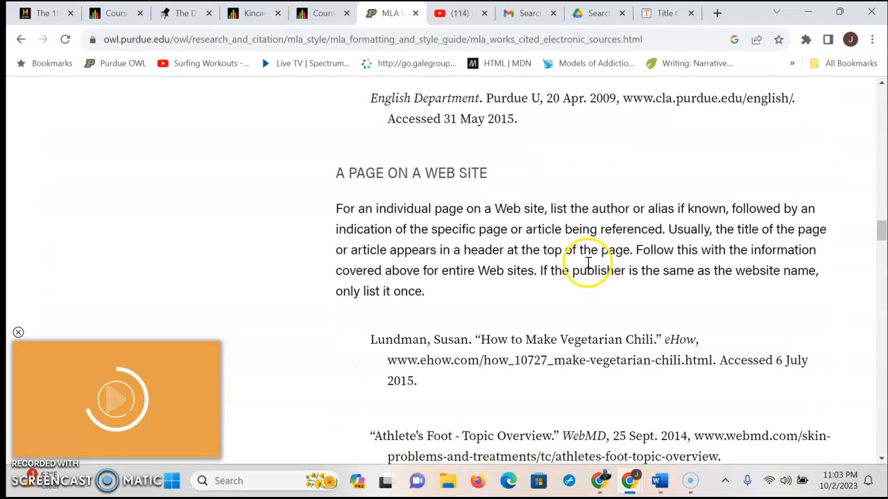
scroll(586, 277, "down", 8)
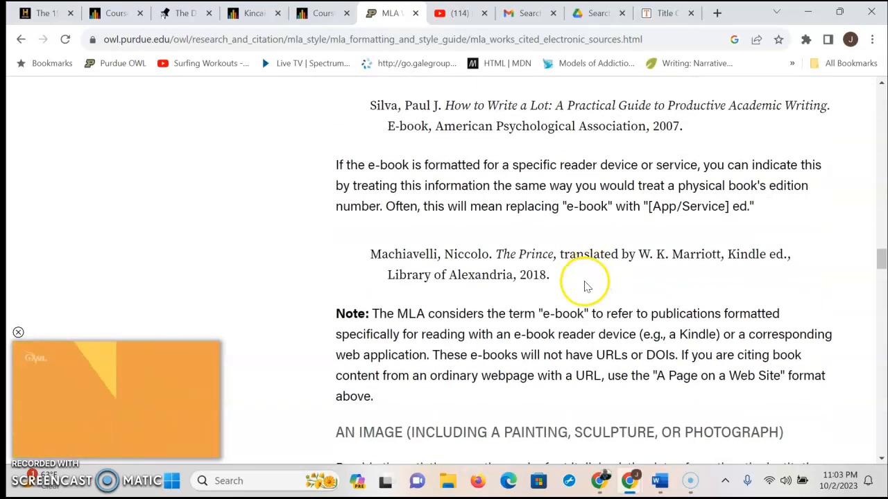
scroll(586, 277, "down", 8)
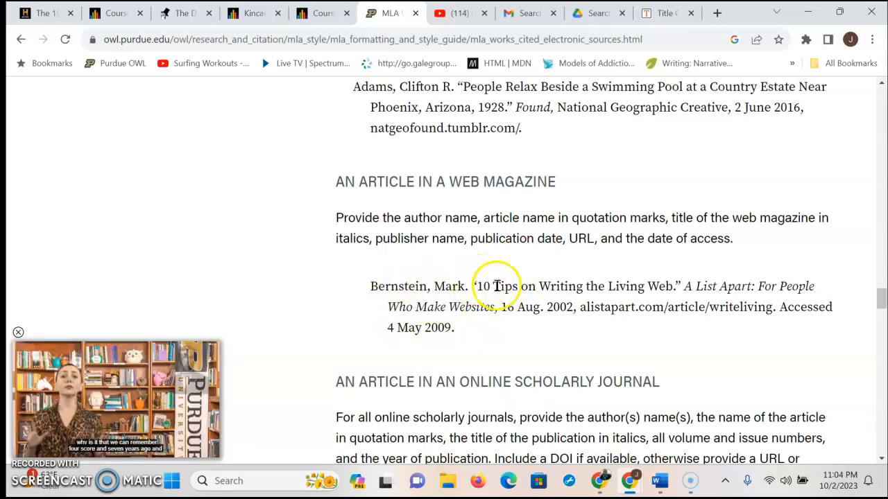
left_click_drag(685, 287, 792, 325)
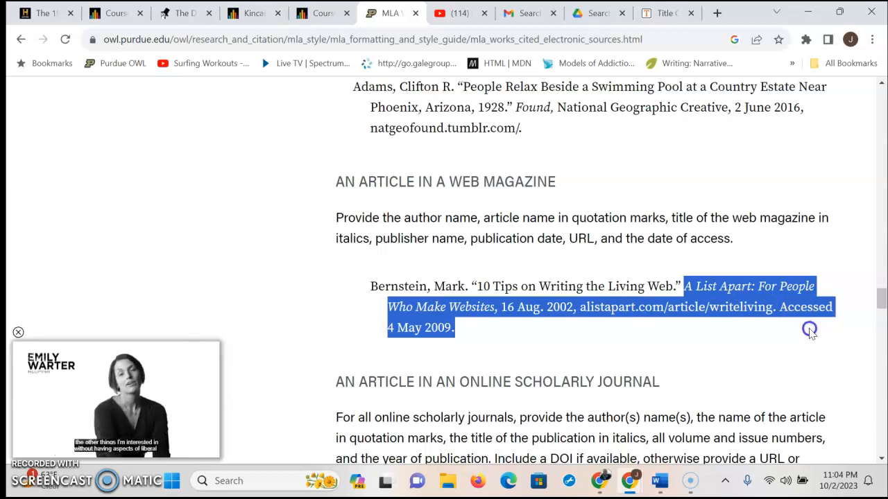
Return to Document2 in Word, remove the space before the citation's opening quotation mark, and add a period after the article title's closing quotation mark.
left_click_drag(795, 329, 779, 318)
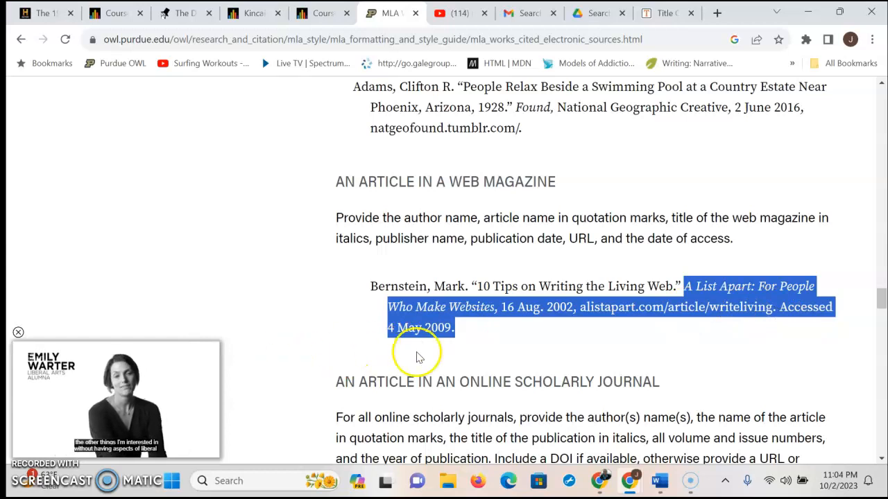
left_click(810, 13)
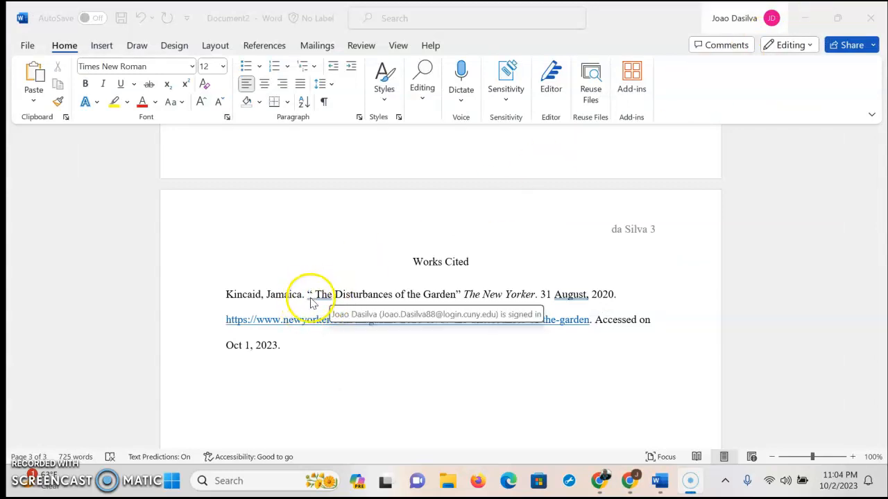
left_click(313, 298)
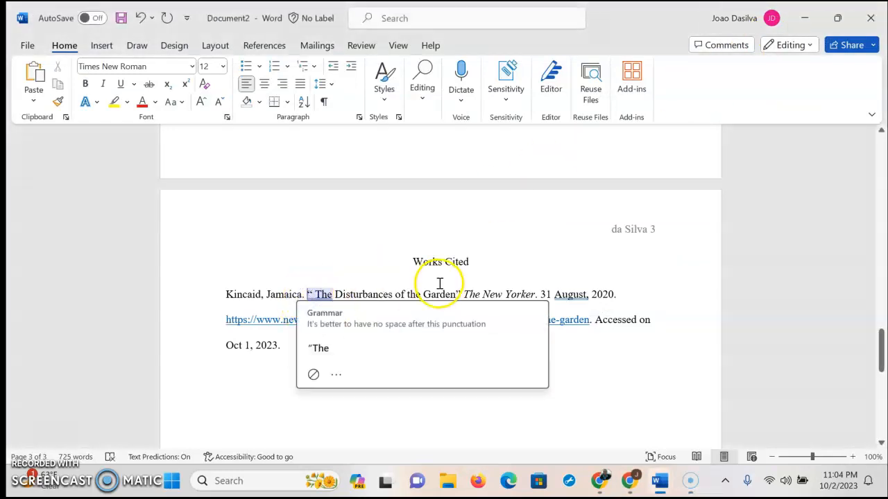
key("BackSpace")
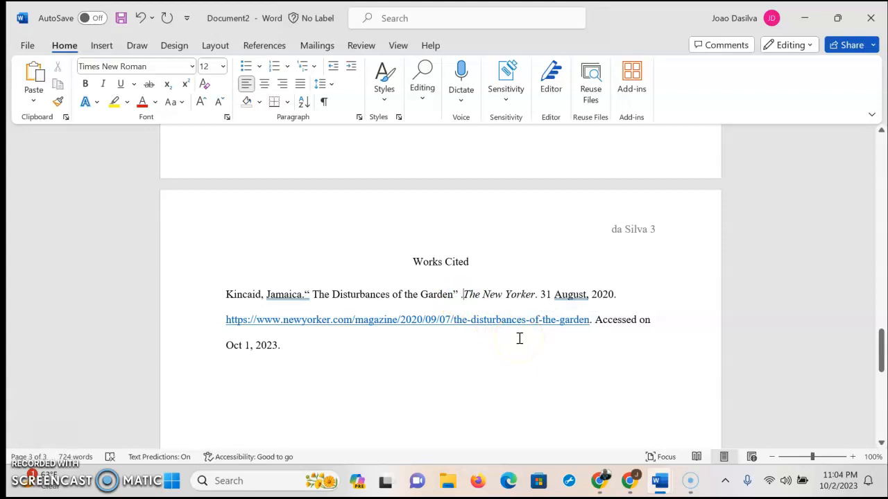
type(".")
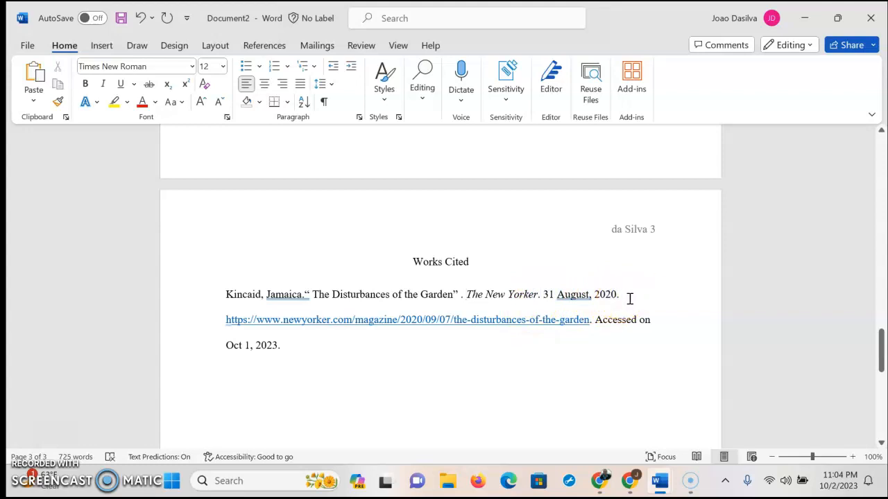
Join the article URL to the line with the publication date, replacing the period after 2020 with a comma.
key("BackSpace")
type(".")
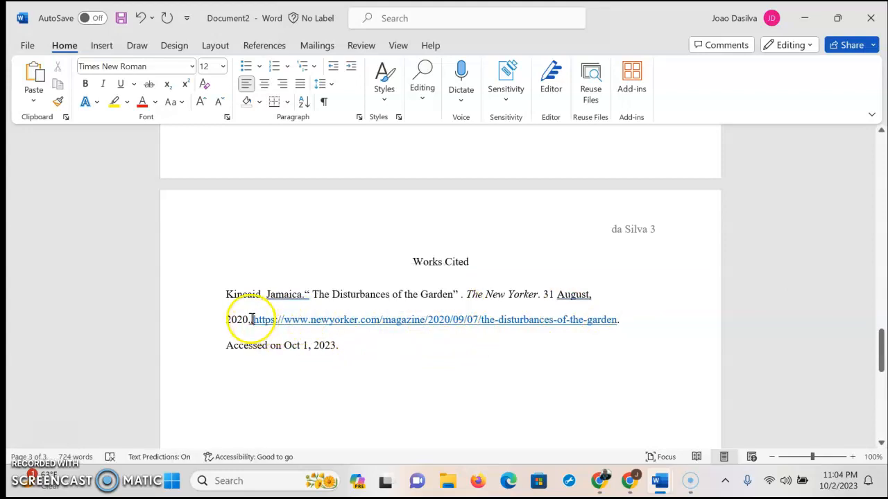
key("BackSpace")
key("BackSpace")
type(",")
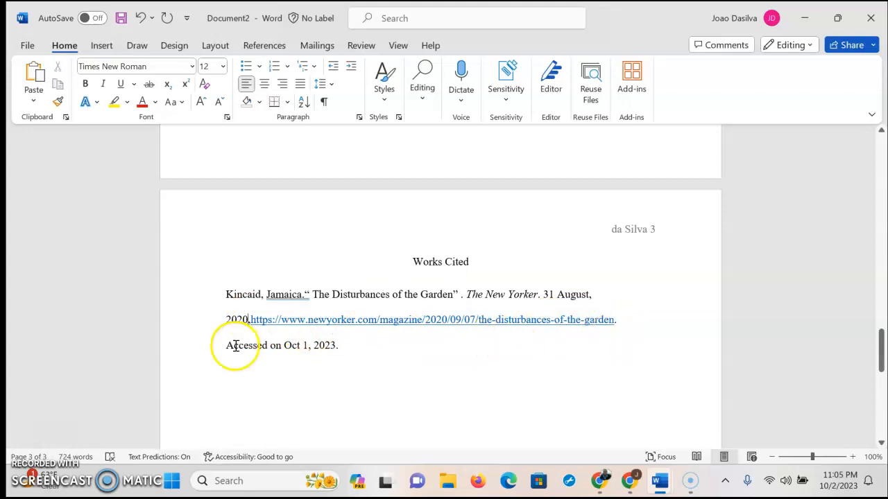
Reword the access note at the end of the citation to day-month-year order without "on", as "Accessed 1 Oct 2023.".
double_click(277, 346)
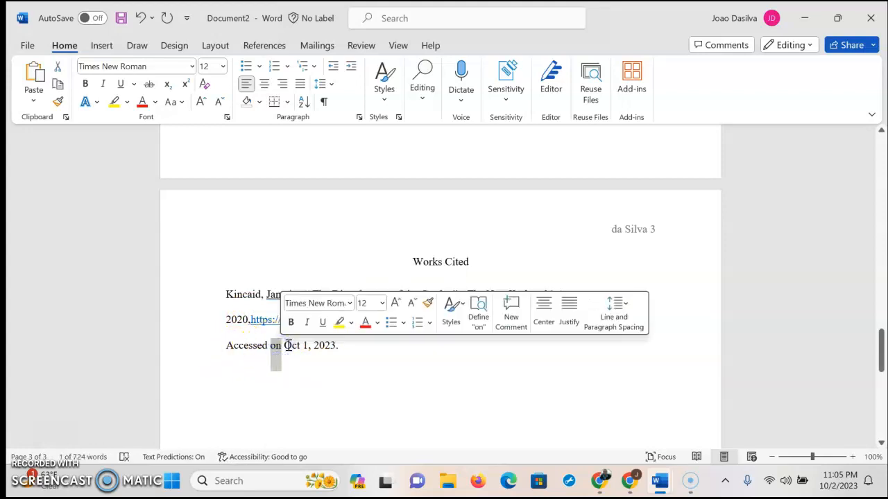
key("BackSpace")
type("1")
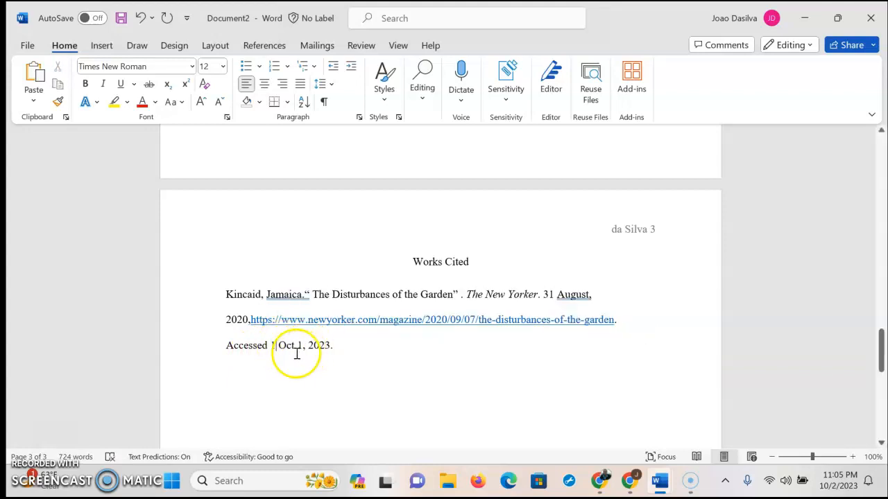
left_click(303, 345)
key("BackSpace")
key("BackSpace")
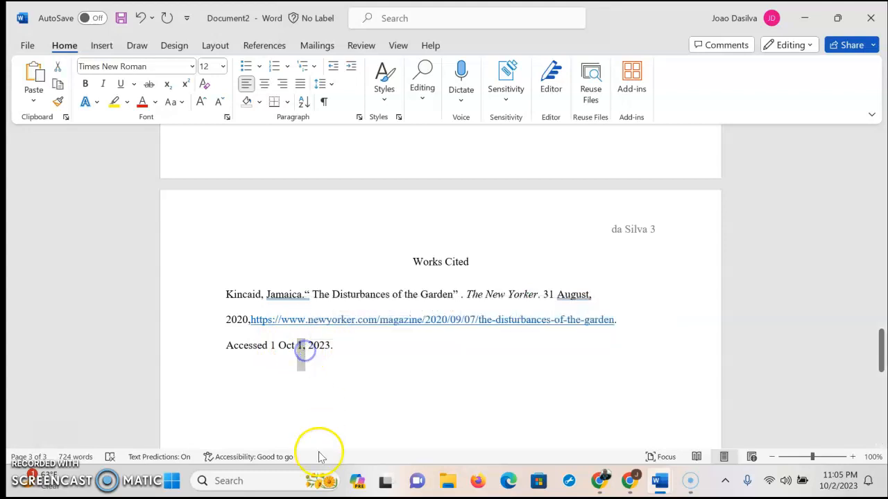
key("BackSpace")
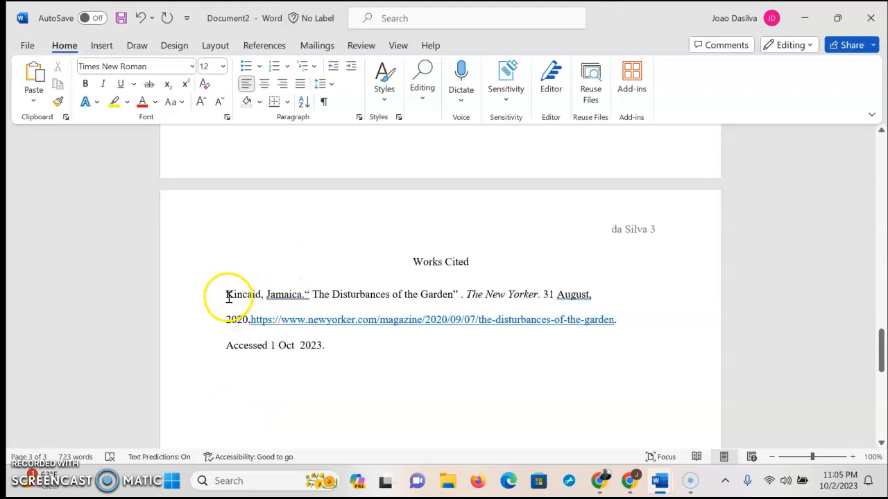
Apply a 0.5" hanging indent to the whole Works Cited entry.
left_click_drag(228, 294, 332, 359)
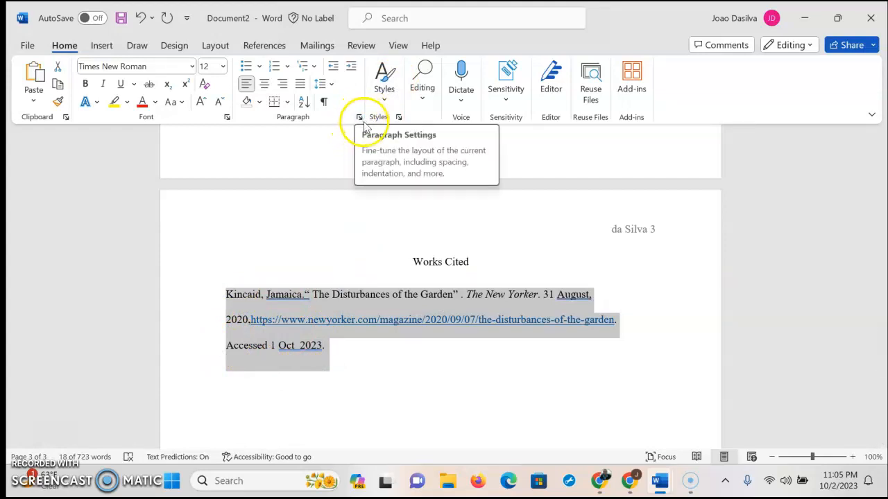
left_click(360, 118)
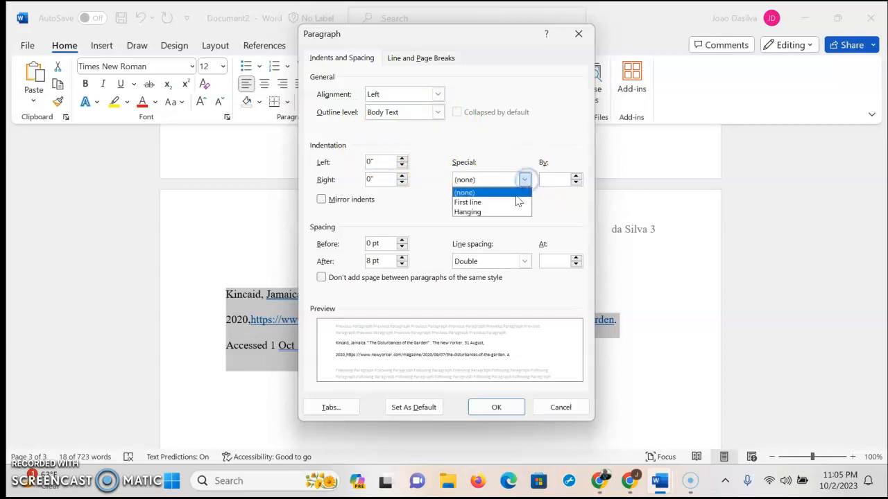
left_click(505, 212)
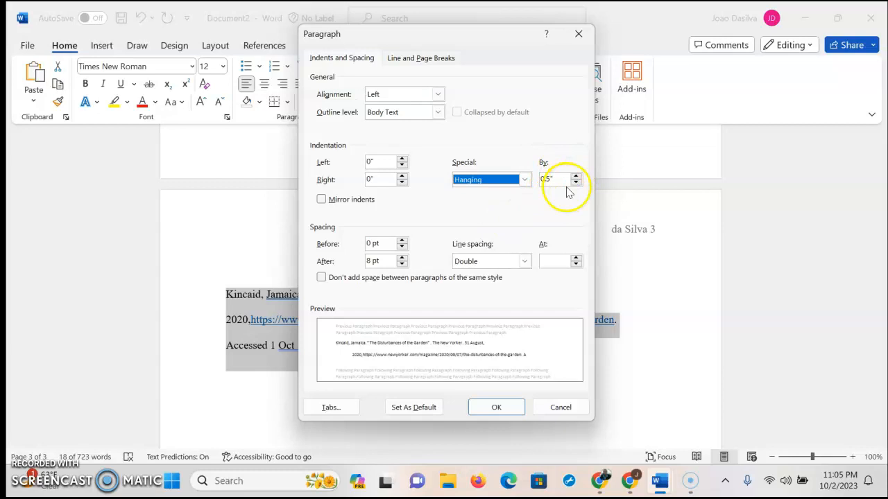
left_click(497, 408)
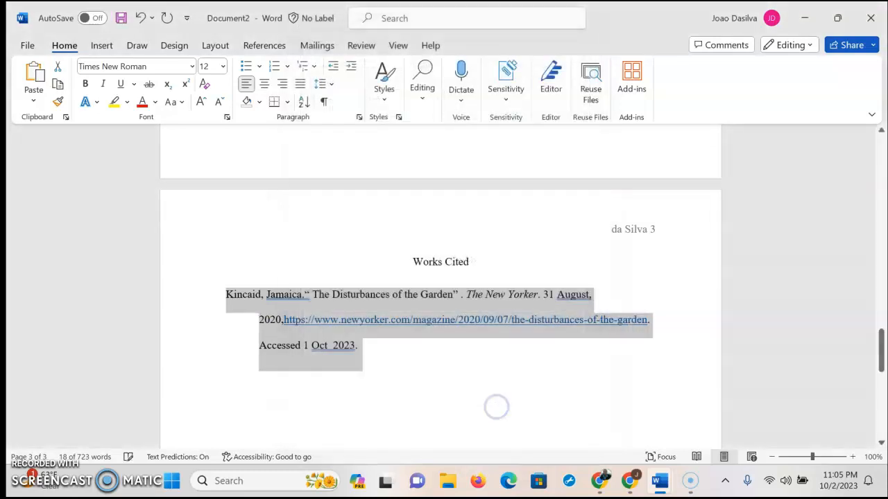
left_click(228, 365)
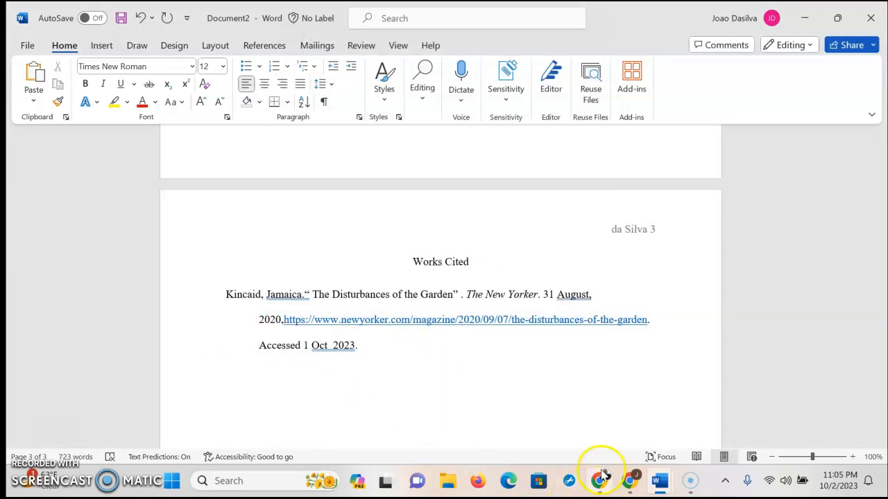
Switch to the Purdue OWL page in Chrome and check the indentation of the web magazine article example.
left_click(630, 481)
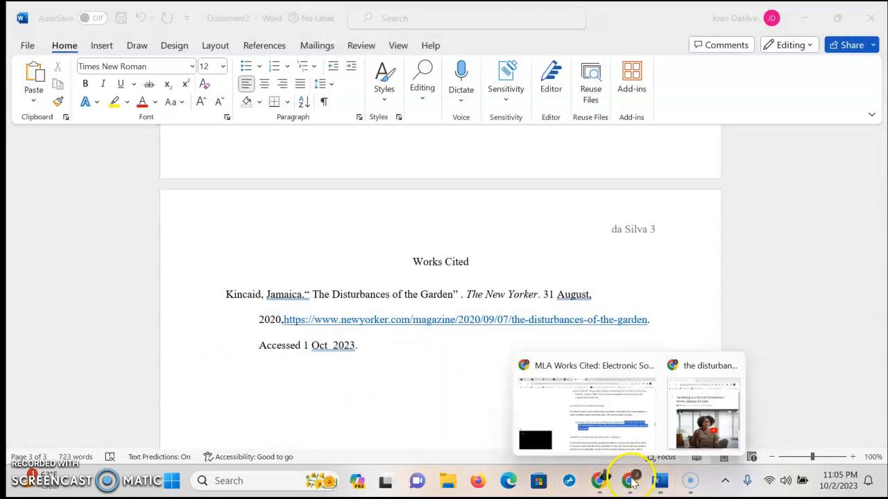
left_click(576, 409)
scroll(396, 323, "down", 1)
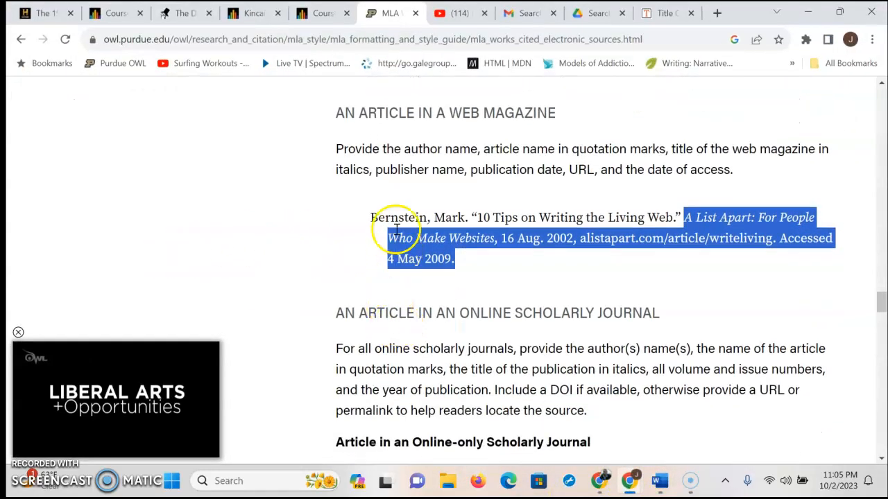
left_click(373, 268)
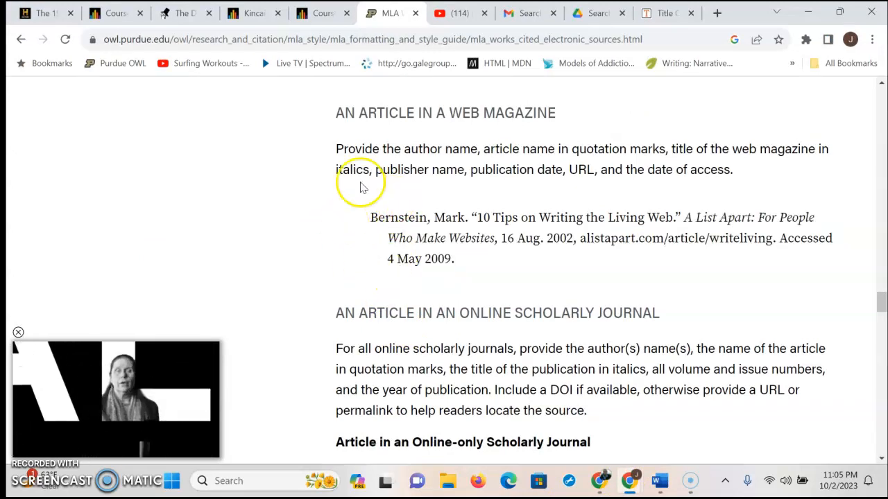
Return to Document2 in Word and review the formatting of the whole essay, from the first page through the Works Cited page.
left_click(655, 481)
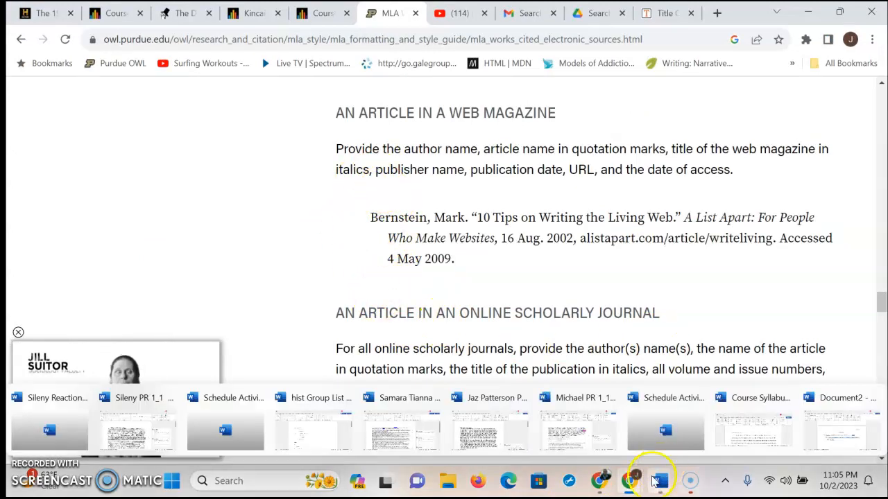
mouse_move(631, 485)
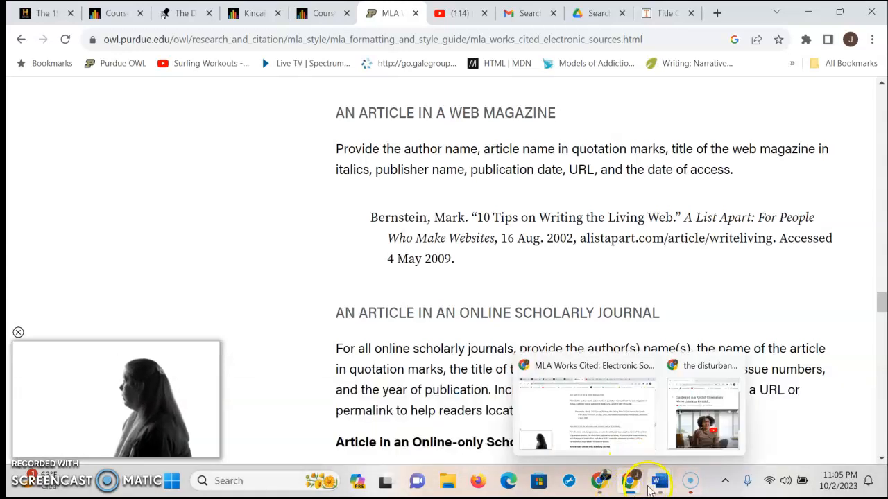
left_click(660, 483)
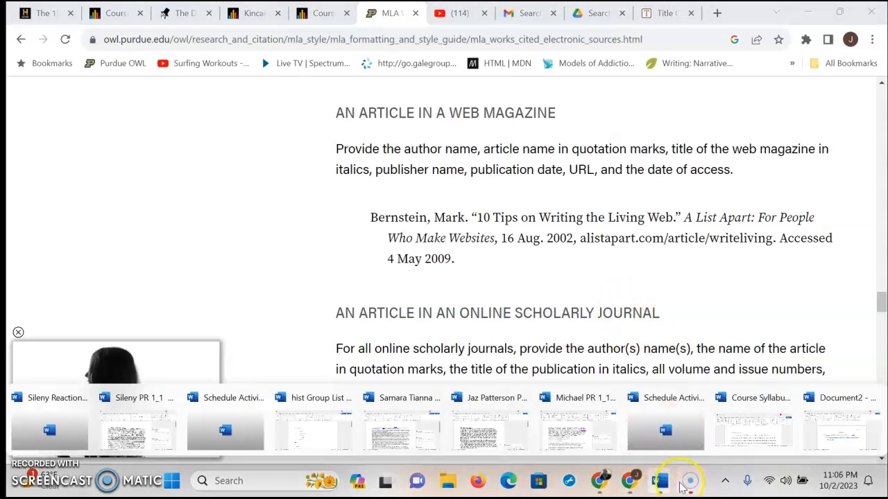
left_click(833, 426)
scroll(495, 317, "up", 3)
scroll(441, 319, "down", 3)
scroll(434, 361, "up", 10)
scroll(424, 357, "up", 15)
scroll(415, 335, "up", 1)
scroll(419, 331, "down", 1)
scroll(412, 331, "up", 1)
scroll(410, 319, "down", 3)
scroll(406, 311, "down", 8)
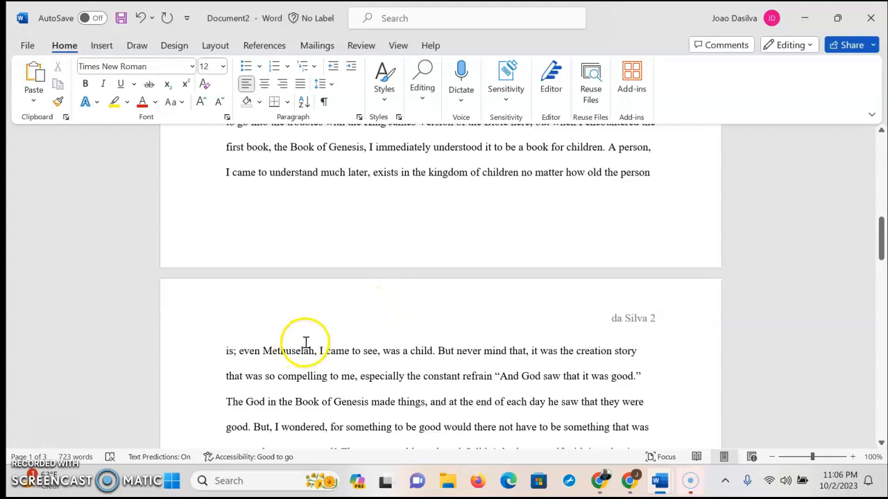
scroll(305, 343, "down", 9)
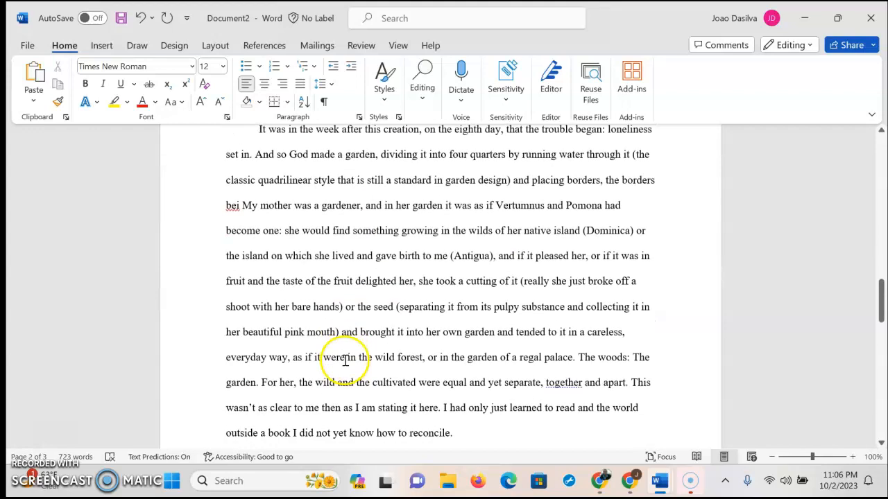
scroll(345, 358, "down", 6)
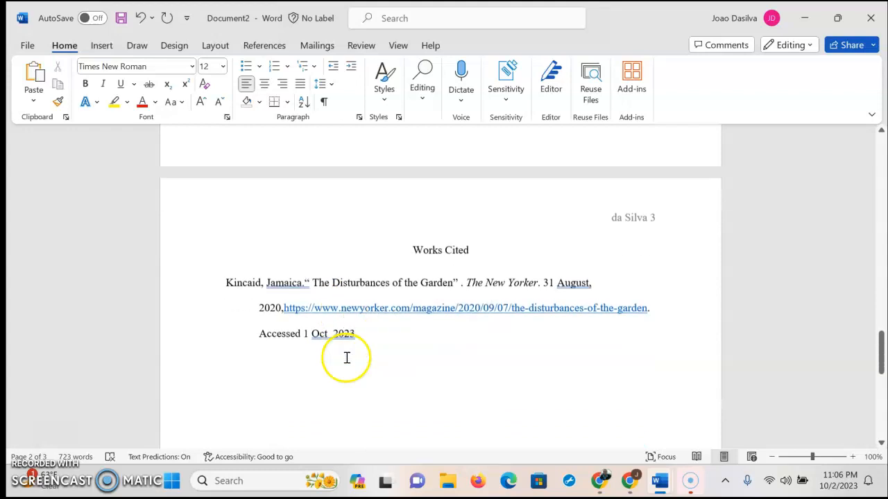